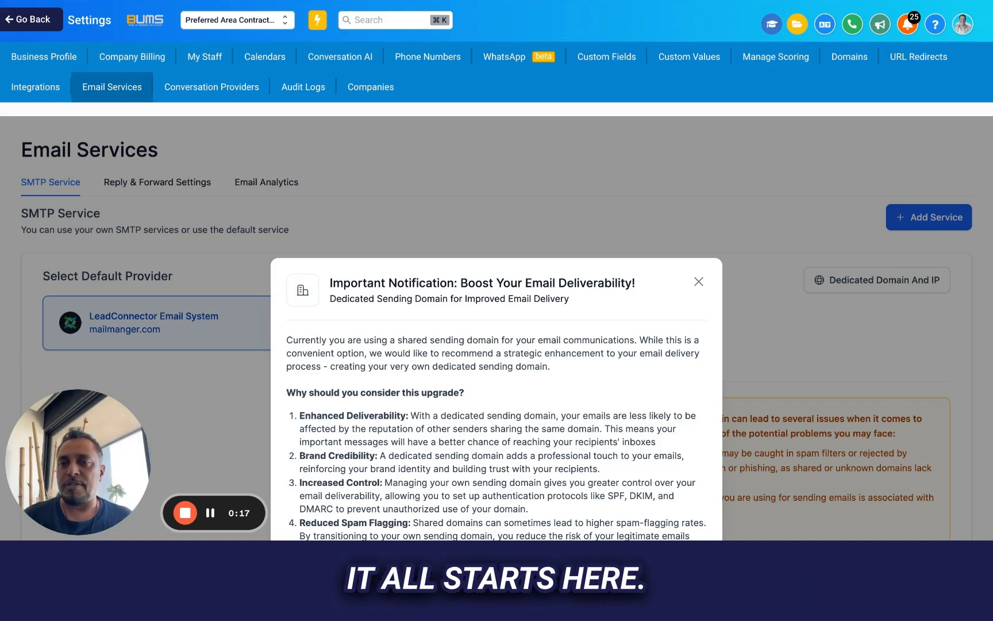
# Step: Read through the email deliverability notification and start creating a dedicated sending domain
pyautogui.scroll(-1, 580, 410)
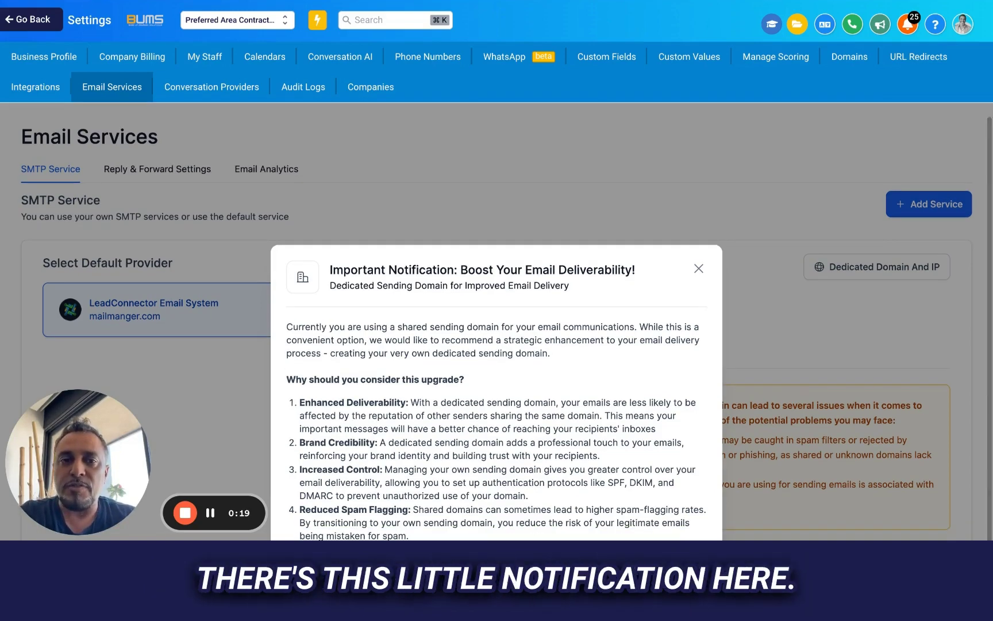
pyautogui.scroll(-5, 580, 410)
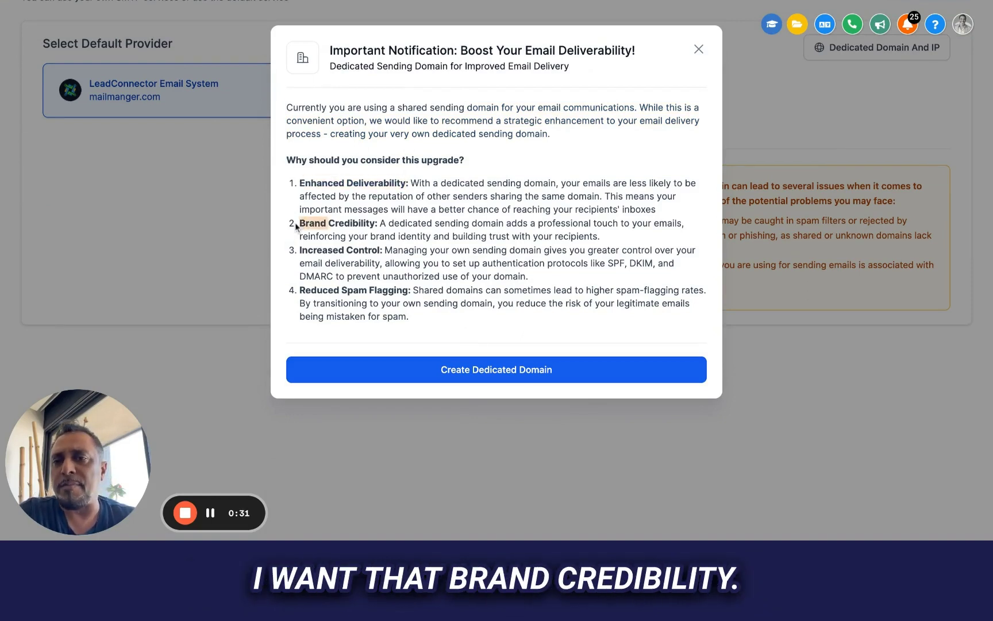
pyautogui.click(524, 374)
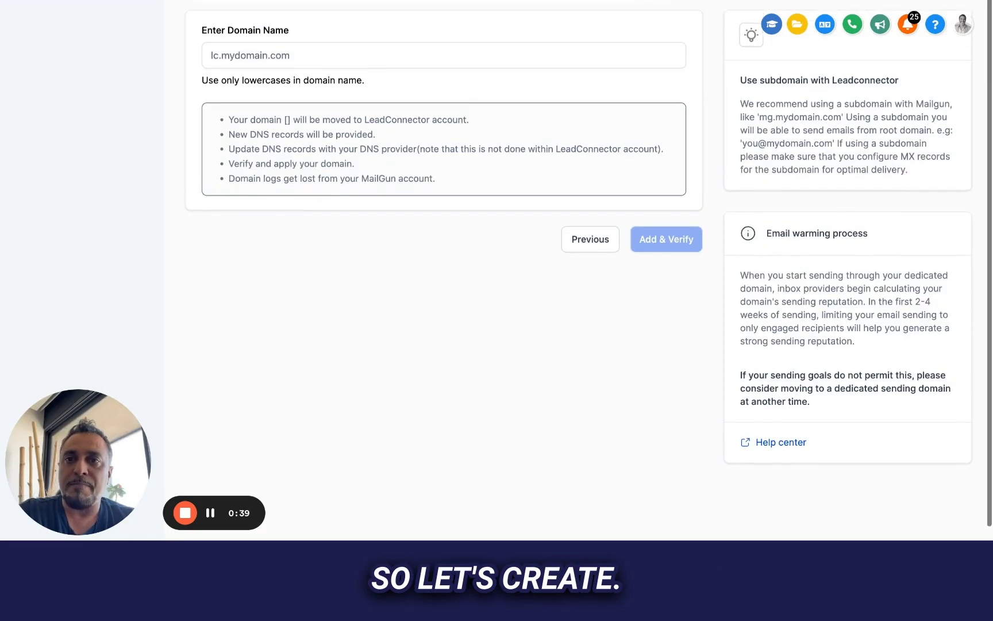
# Step: Enter preferredareacontractors.com as the dedicated domain name and copy it for reuse
pyautogui.click(308, 52)
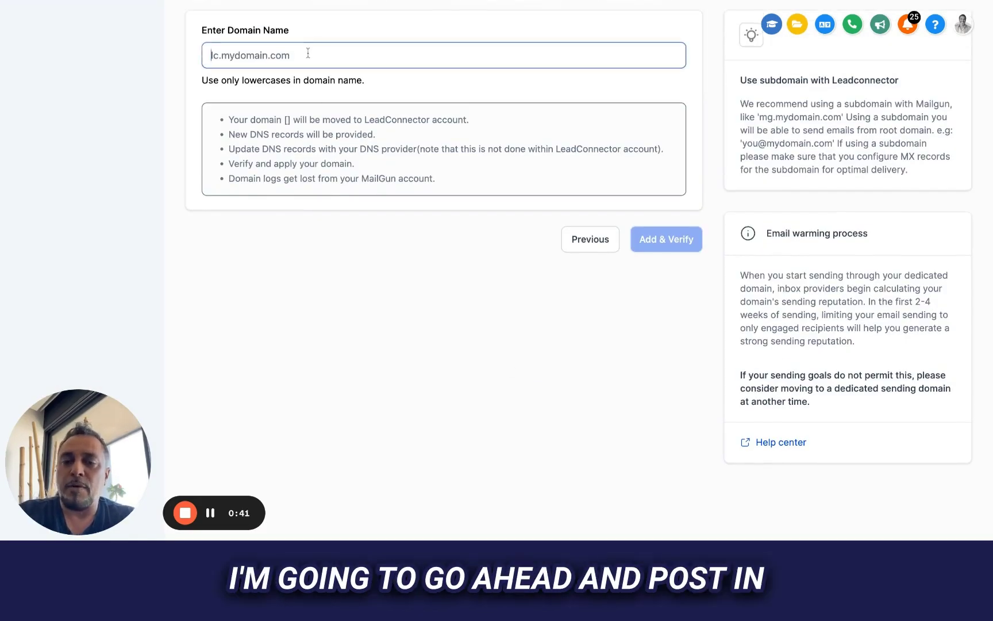
pyautogui.press('super+v')
pyautogui.moveTo(555, 57); pyautogui.dragTo(119, 18)
pyautogui.write('p')
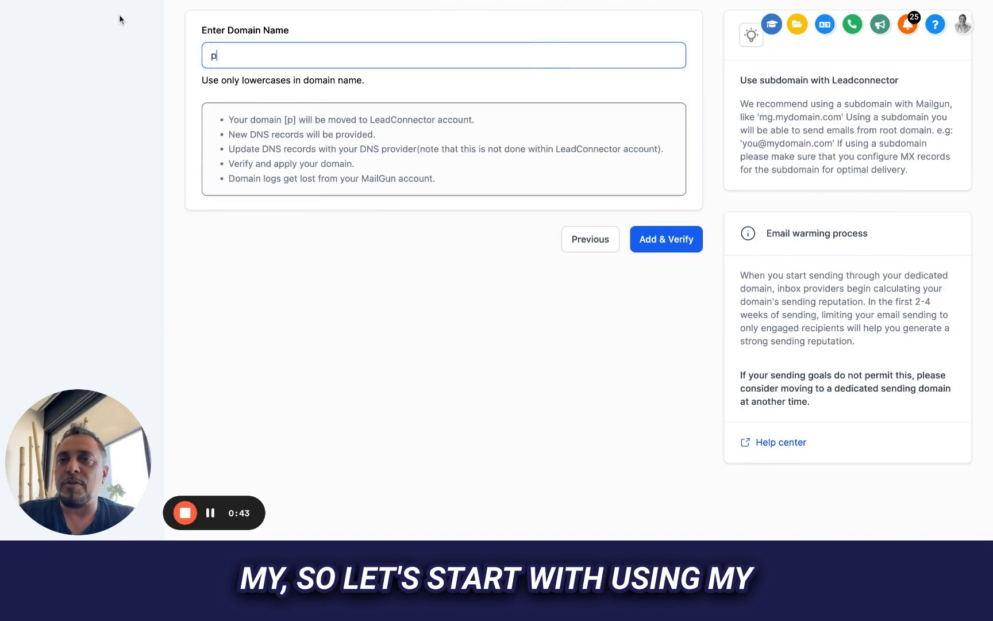
pyautogui.write('referredareac')
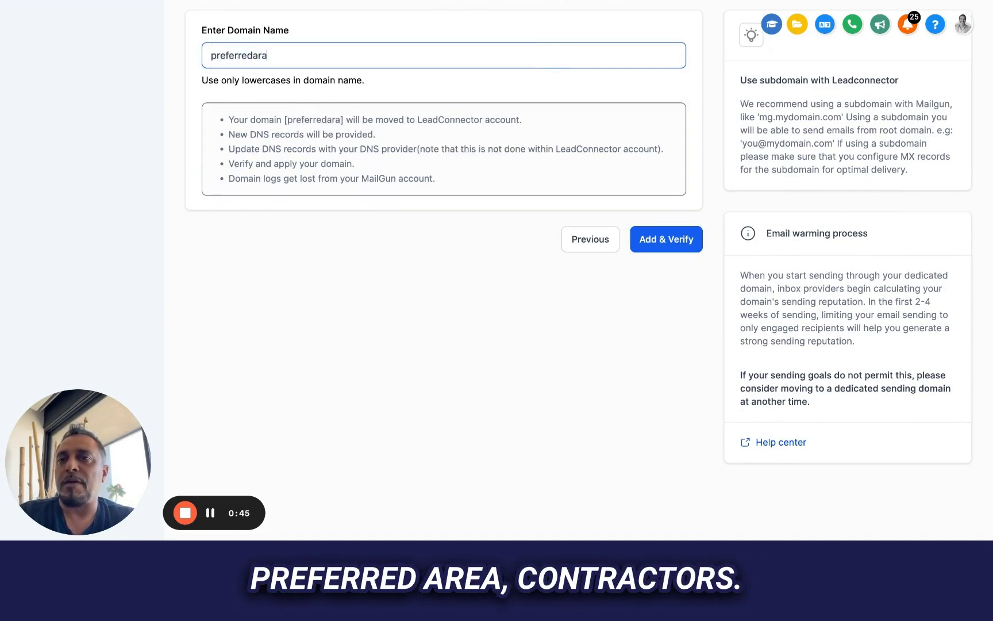
pyautogui.write('ontractors.com')
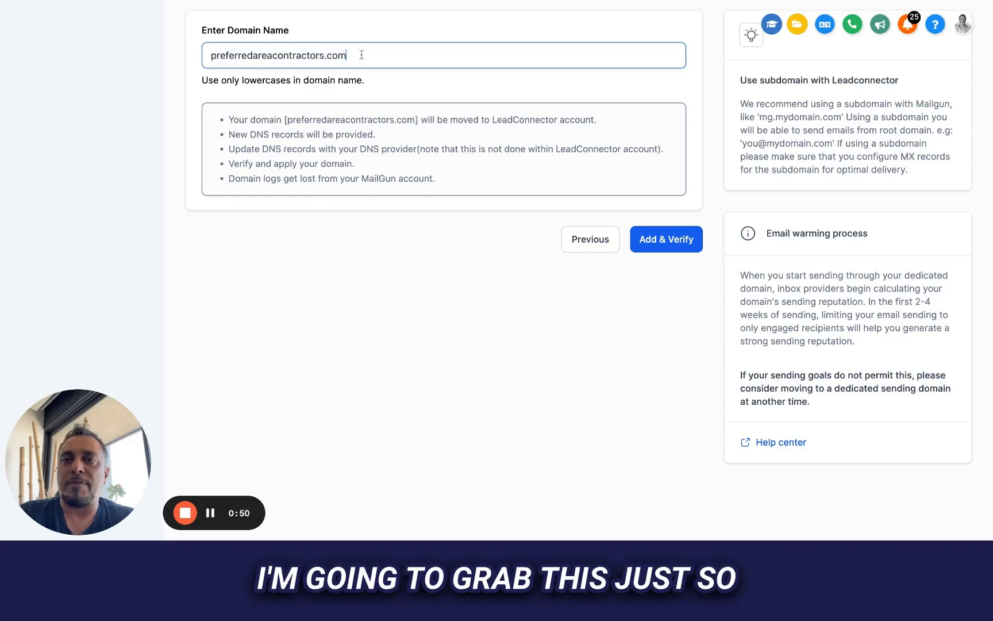
pyautogui.moveTo(362, 56); pyautogui.dragTo(124, 43)
pyautogui.hotkey('ctrl', 'c')
pyautogui.click(392, 96)
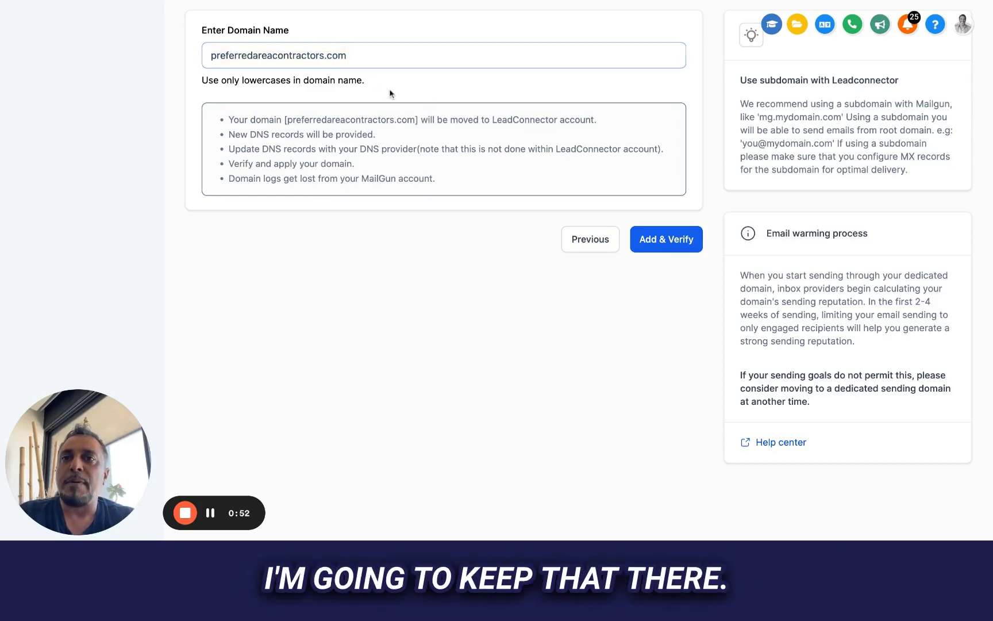
# Step: Try to add and verify the root domain, choosing to create a new one instead at the MX record warning
pyautogui.click(671, 242)
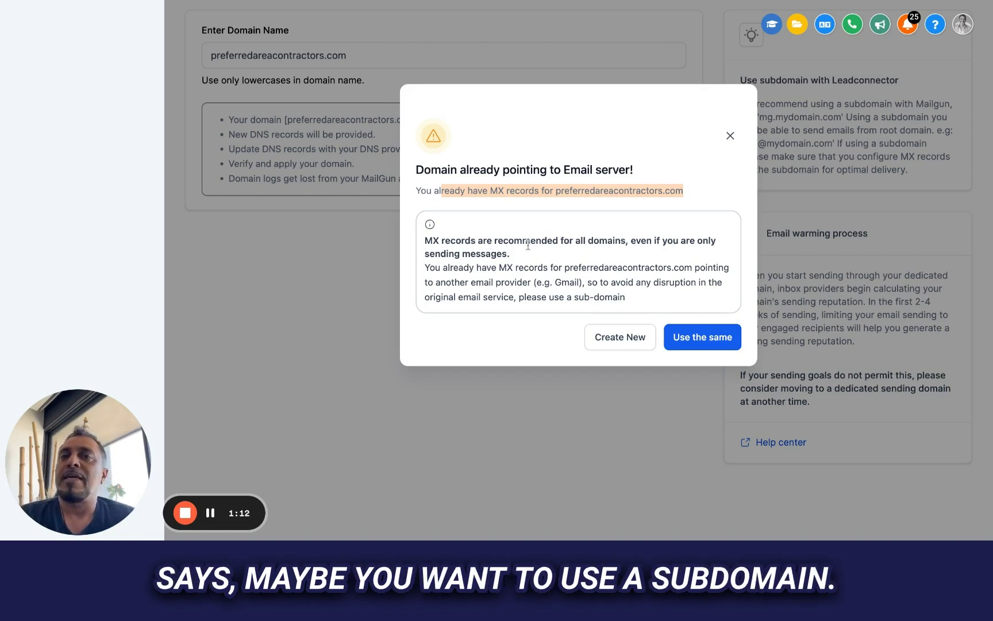
pyautogui.click(552, 226)
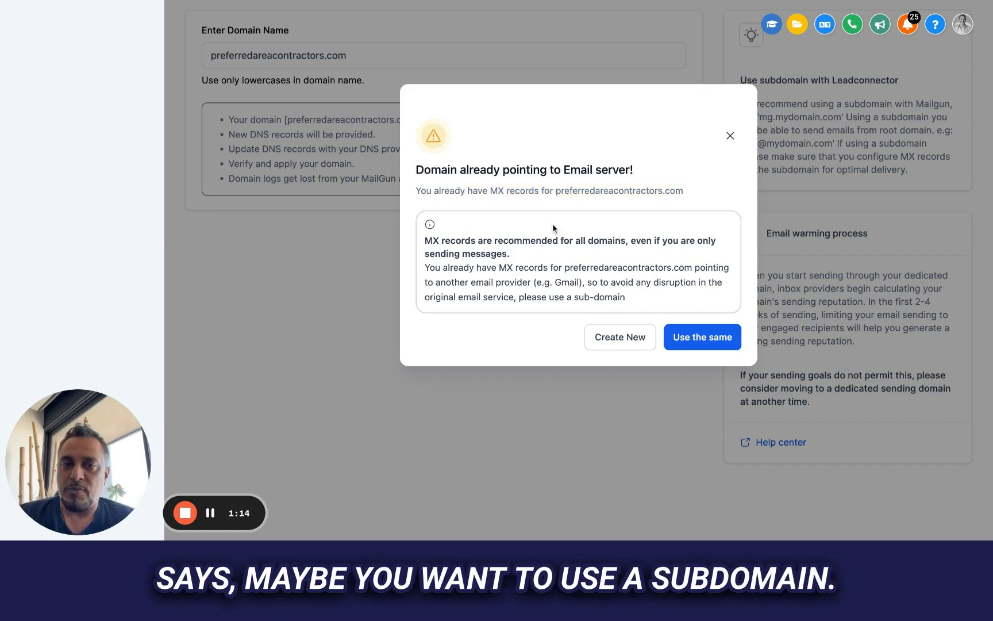
pyautogui.moveTo(521, 299); pyautogui.dragTo(627, 300)
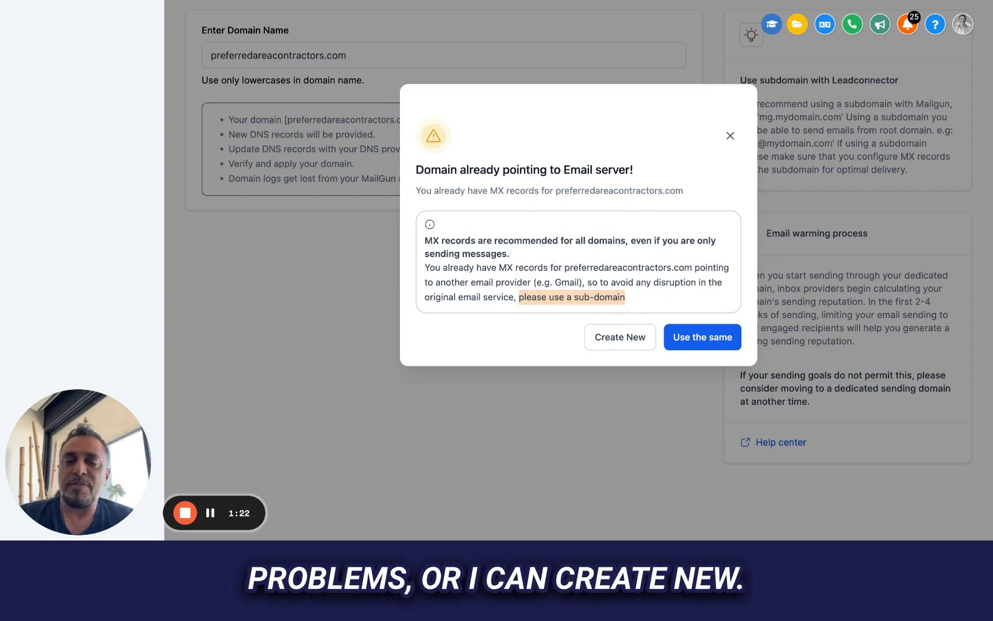
pyautogui.click(603, 337)
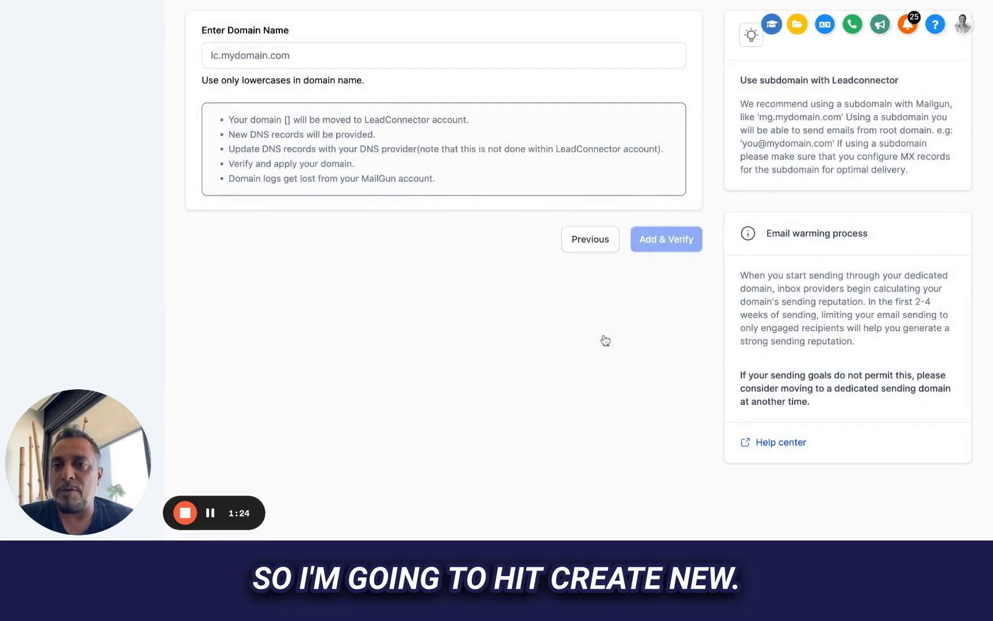
# Step: Enter mail.preferredareacontractors.com as the dedicated domain name and submit it for adding and verification
pyautogui.click(265, 60)
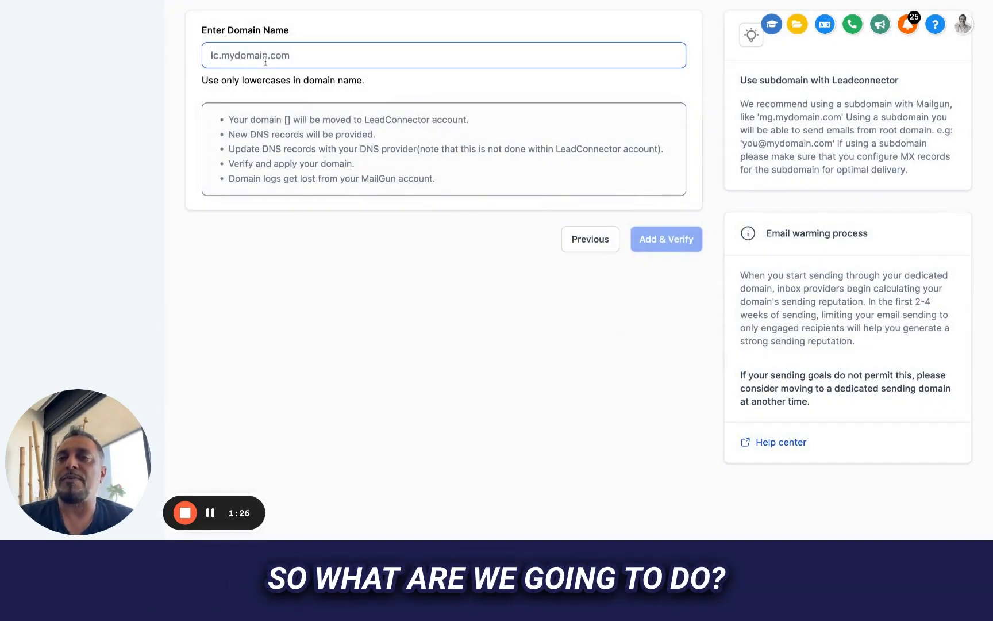
pyautogui.hotkey('ctrl', 'v')
pyautogui.click(213, 72)
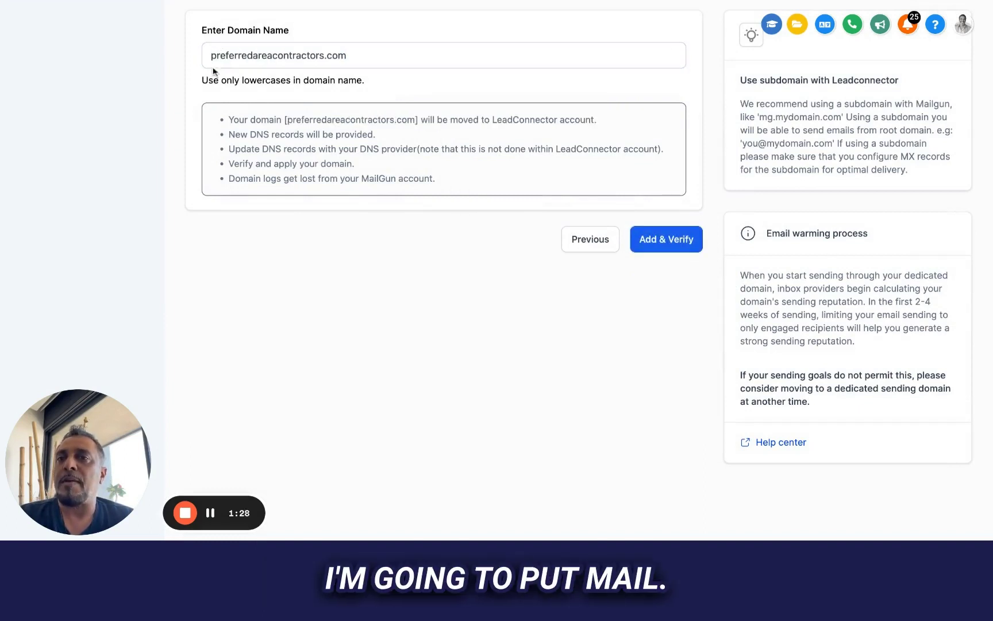
pyautogui.click(212, 56)
pyautogui.write('mail.')
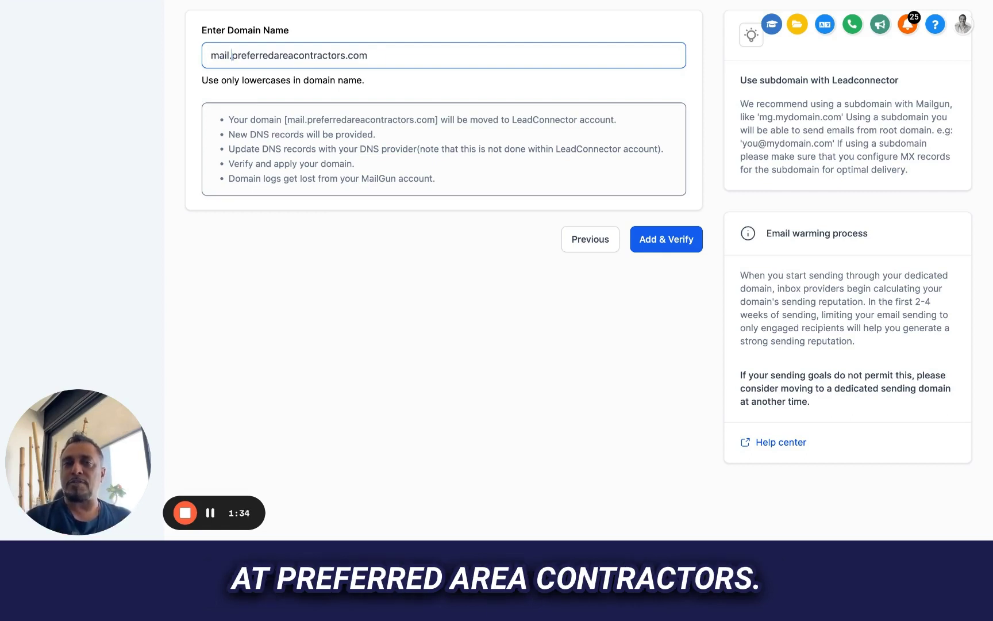
pyautogui.click(650, 240)
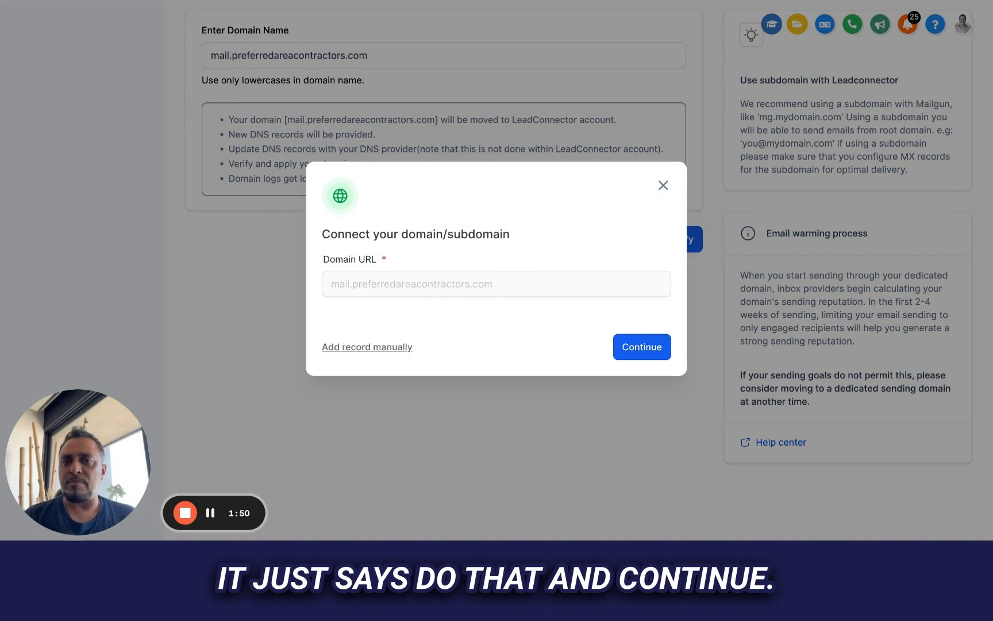
# Step: Connect the mail subdomain by authorizing the LeadConnector Email records at the GoDaddy domain provider
pyautogui.click(650, 350)
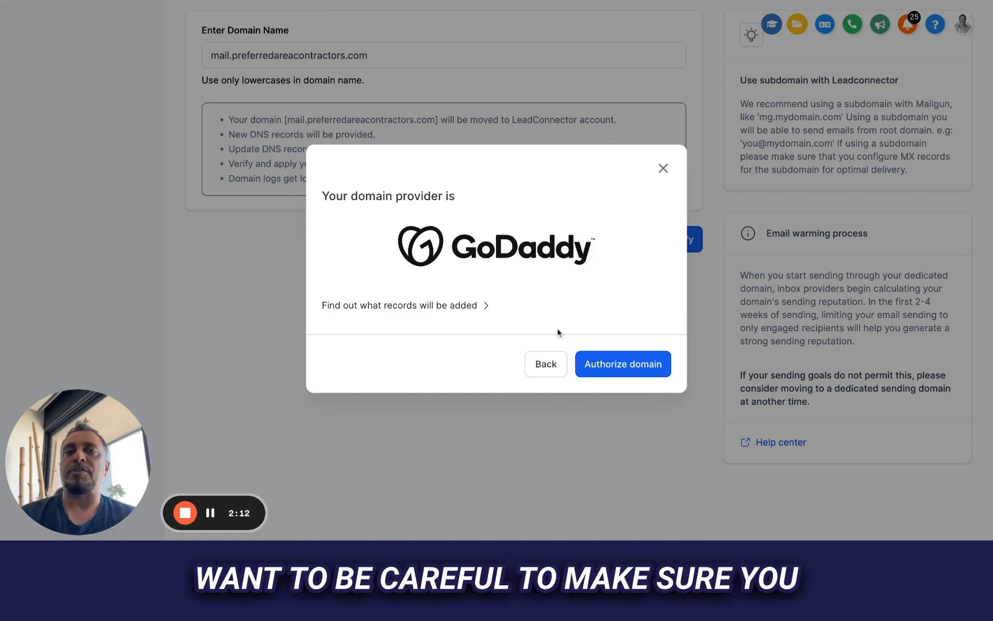
pyautogui.click(619, 372)
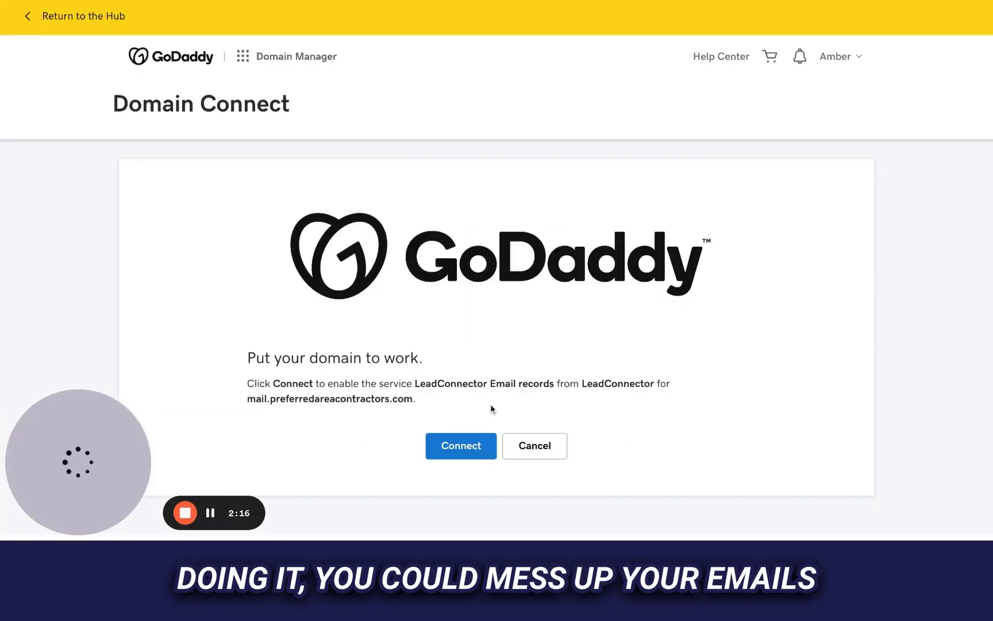
pyautogui.click(458, 449)
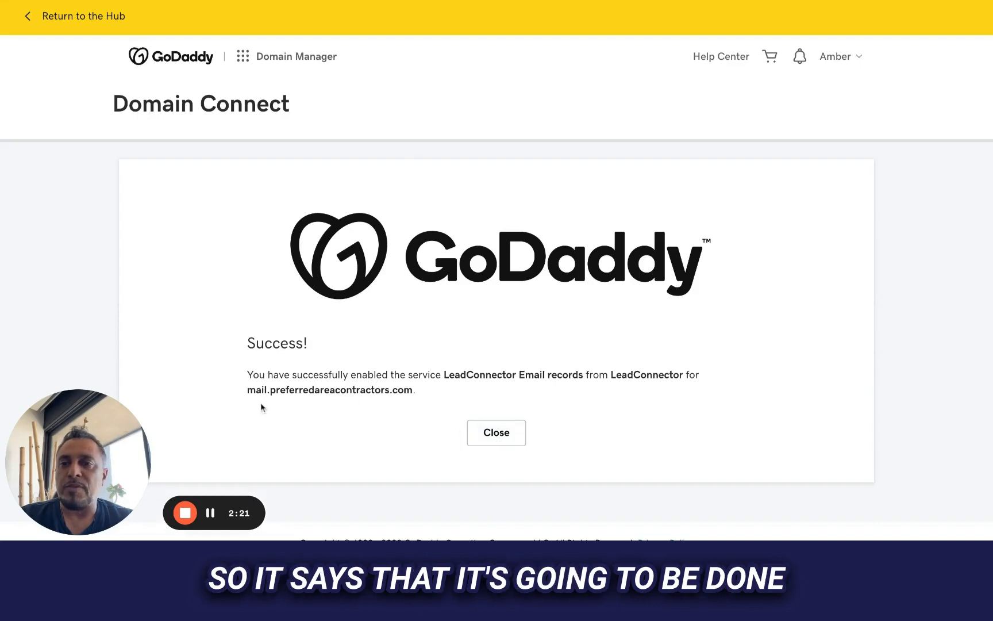
pyautogui.click(499, 440)
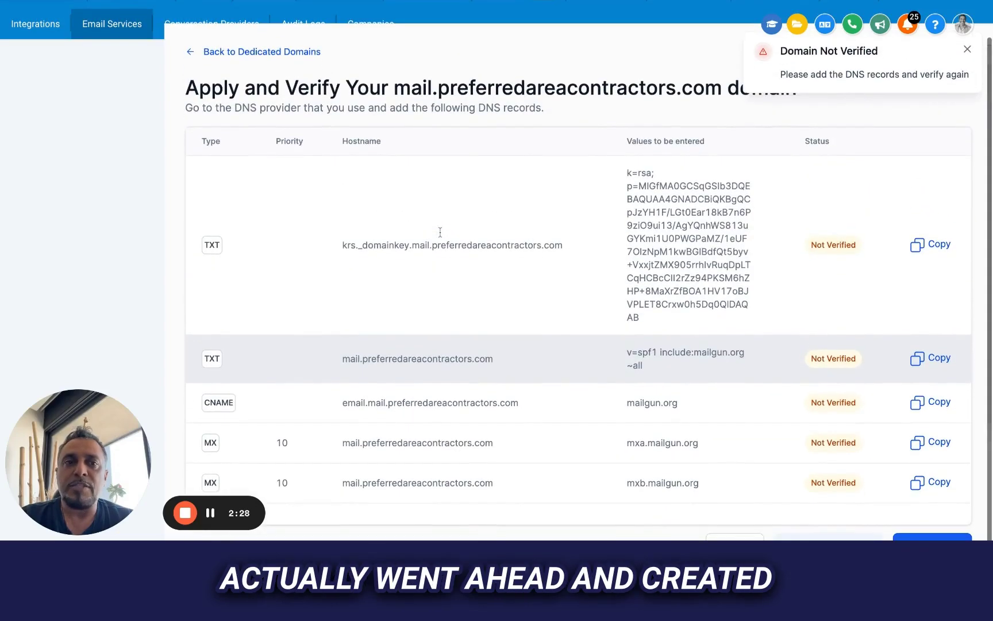
# Step: Verify the mail.preferredareacontractors.com domain and check the status of each of its DNS records
pyautogui.scroll(-3, 485, 328)
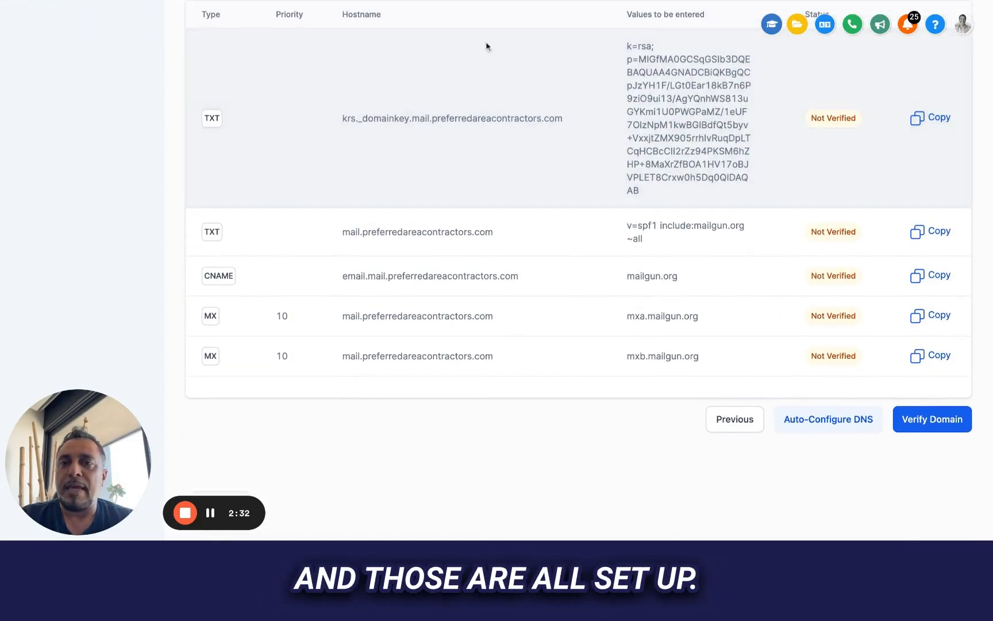
pyautogui.scroll(4, 460, 373)
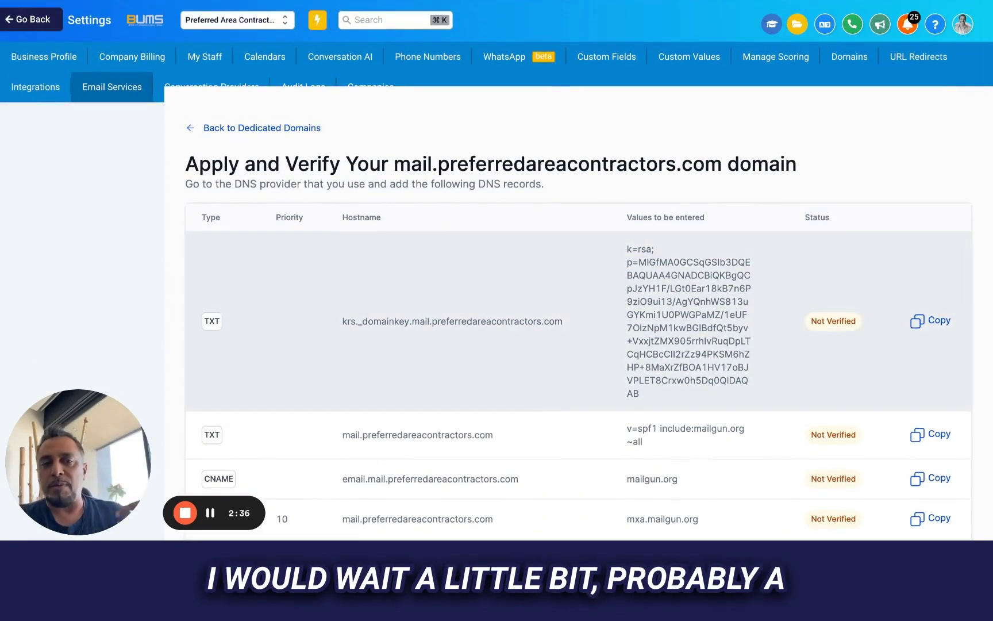
pyautogui.scroll(-4, 659, 398)
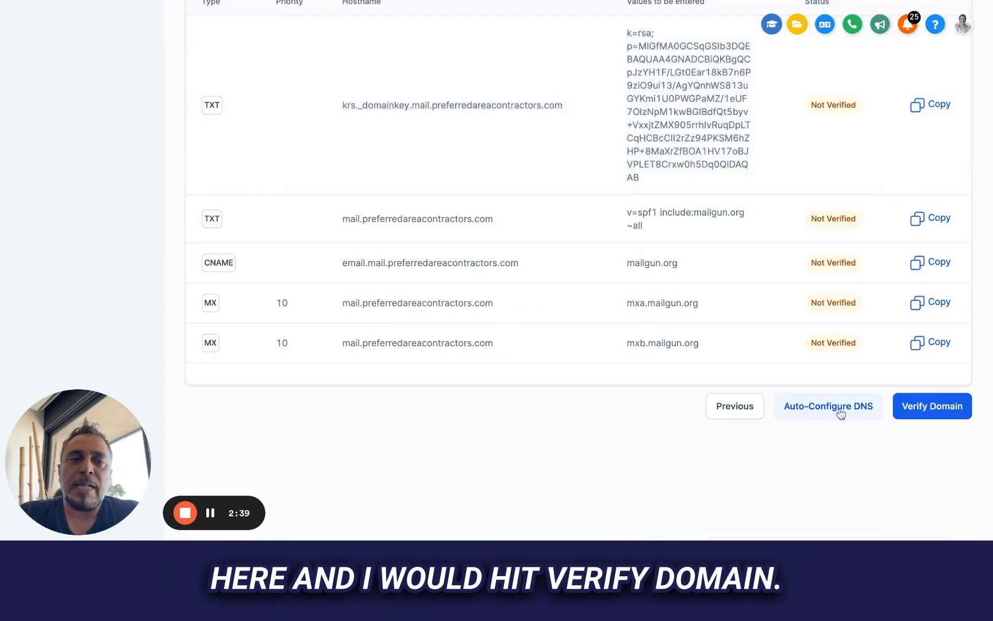
pyautogui.click(935, 407)
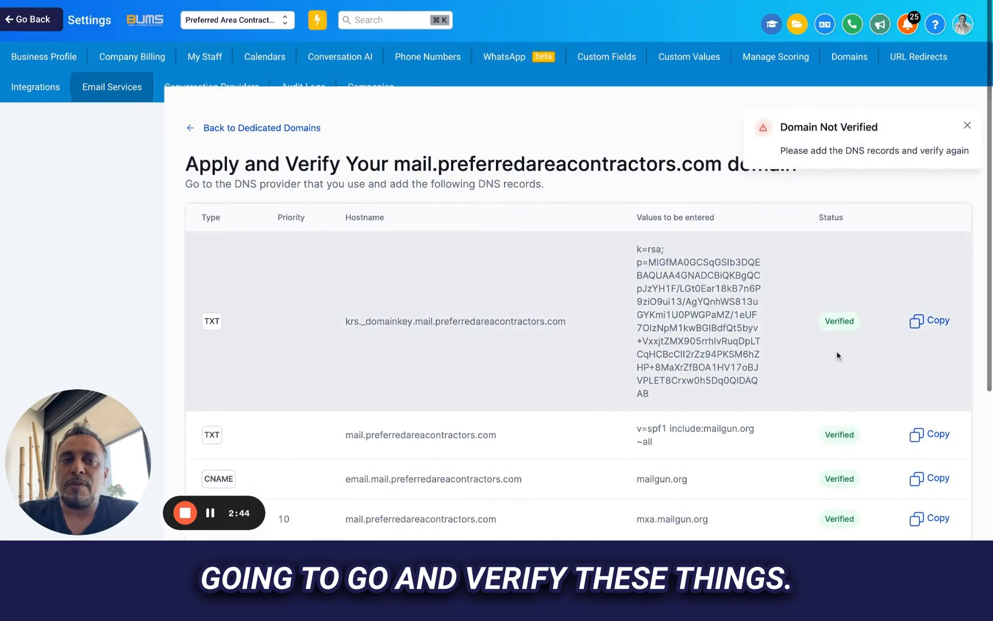
pyautogui.scroll(-4, 834, 459)
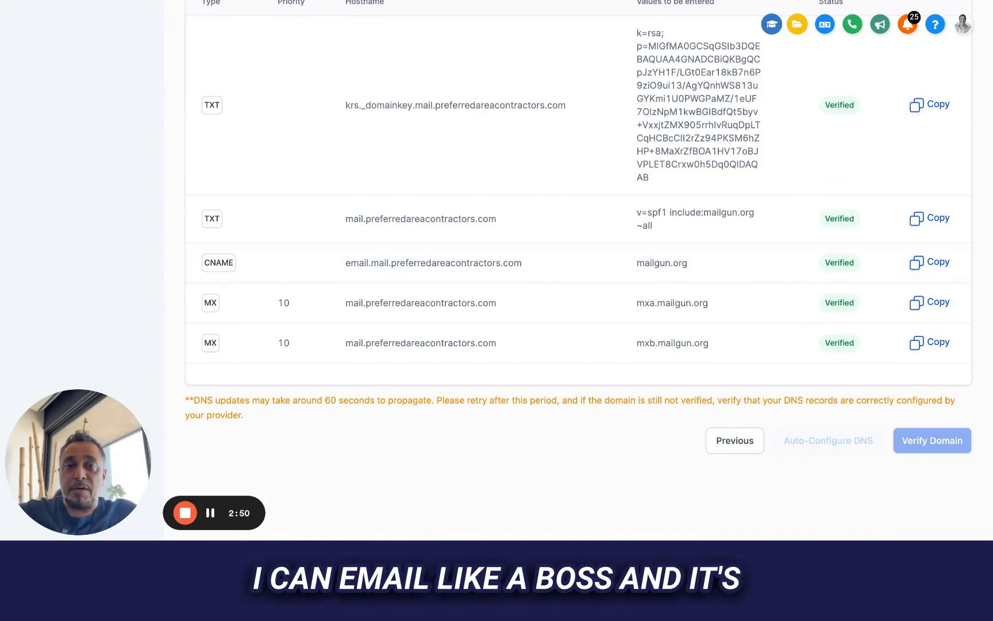
pyautogui.scroll(1, 578, 270)
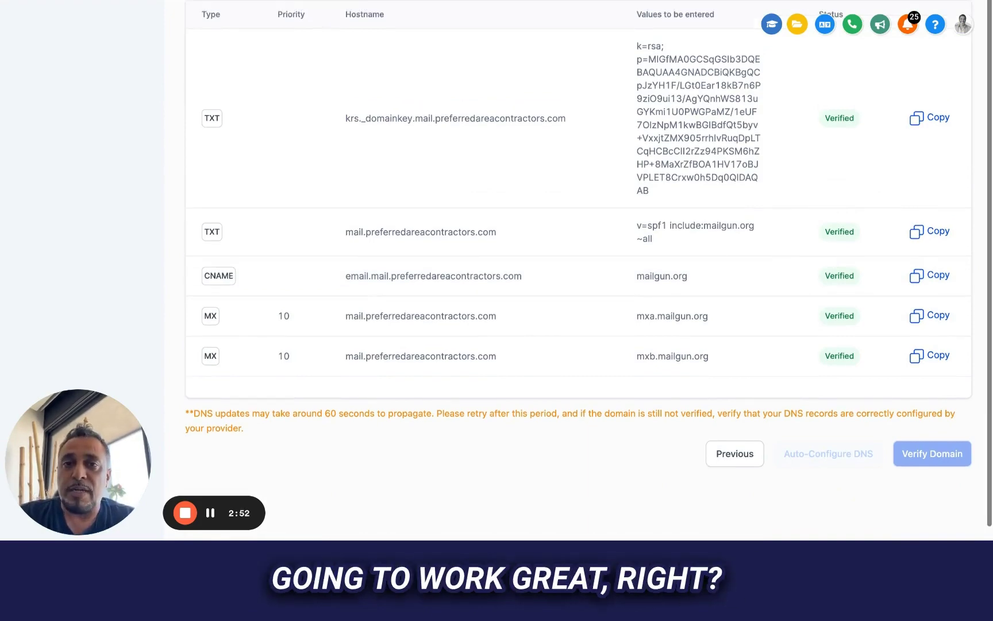
pyautogui.scroll(4, 578, 270)
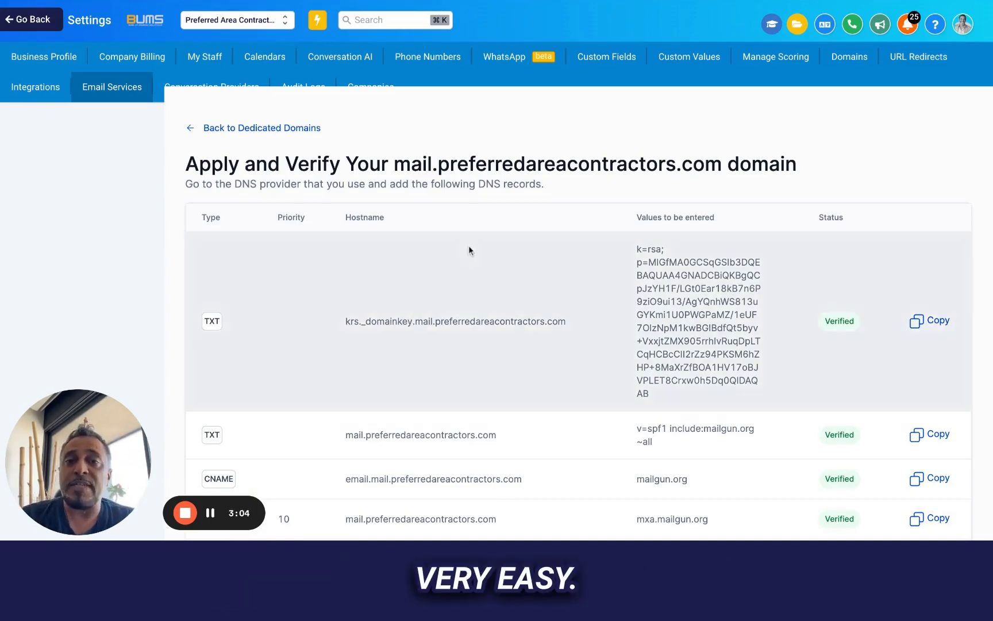
# Step: Run the verification again from the dedicated domains list, check the DNS records, and return to the list
pyautogui.click(236, 129)
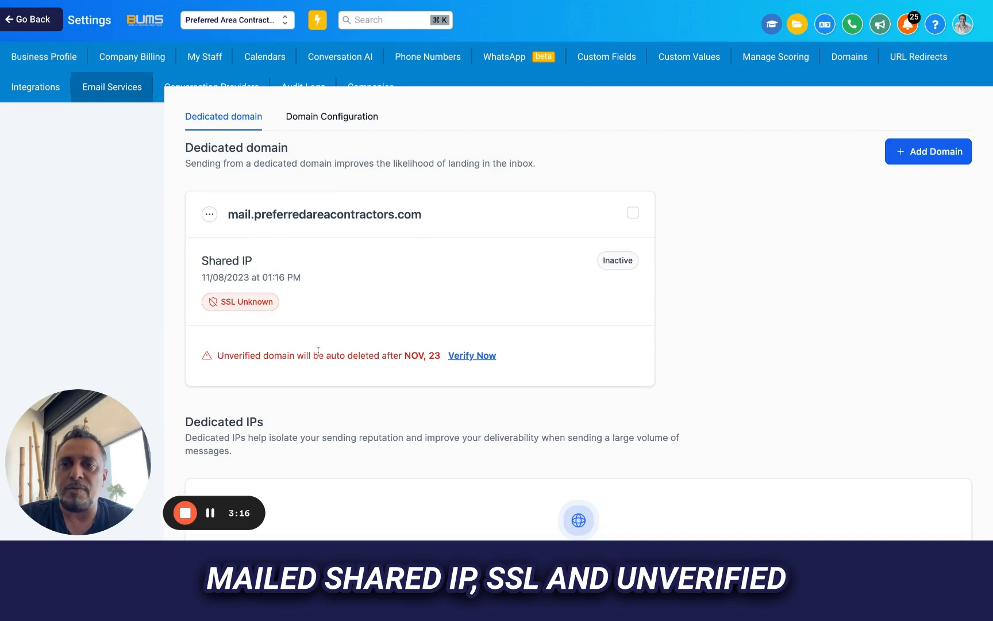
pyautogui.click(480, 355)
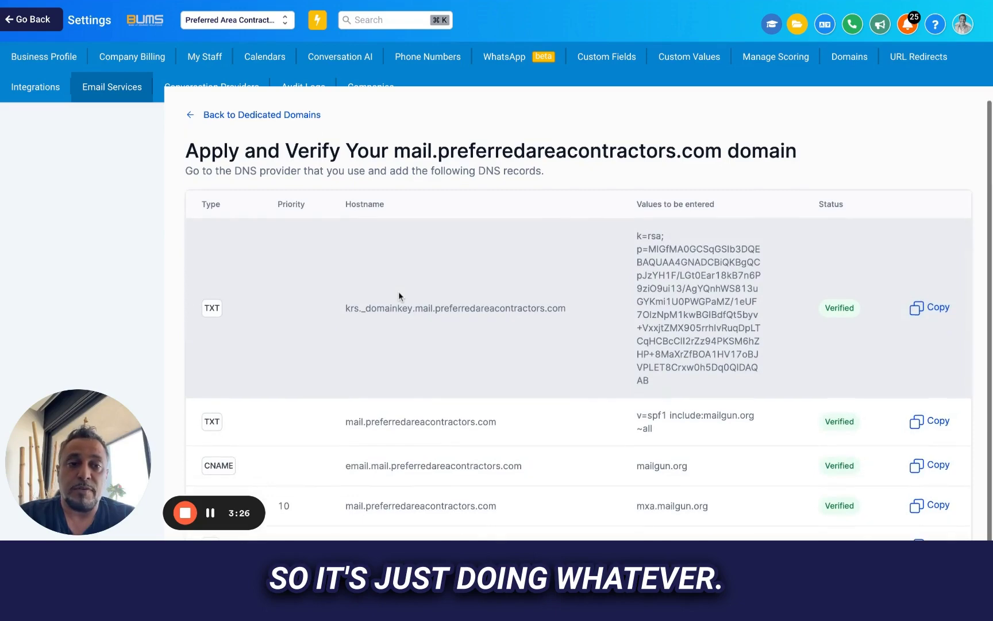
pyautogui.scroll(-4, 398, 292)
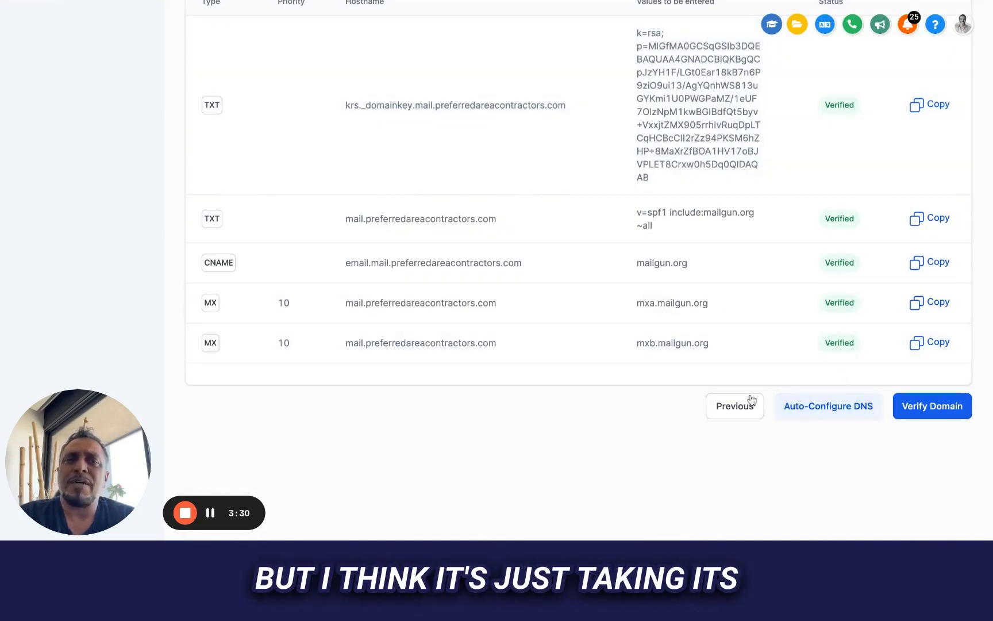
pyautogui.scroll(4, 749, 401)
pyautogui.click(222, 129)
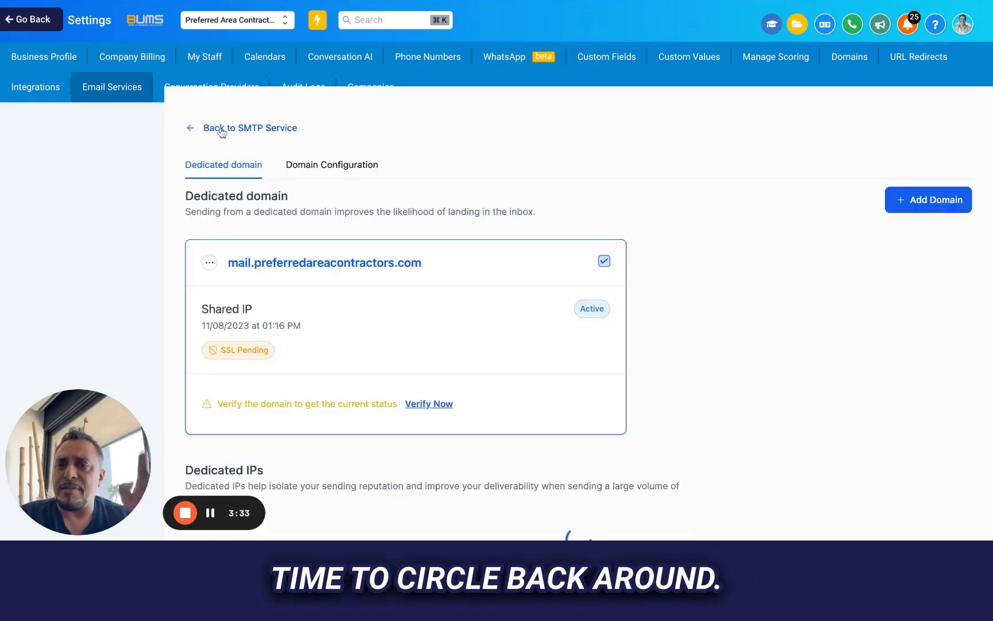
# Step: Review the status of the mail.preferredareacontractors.com dedicated domain and the Dedicated IPs section below it
pyautogui.scroll(-2, 237, 304)
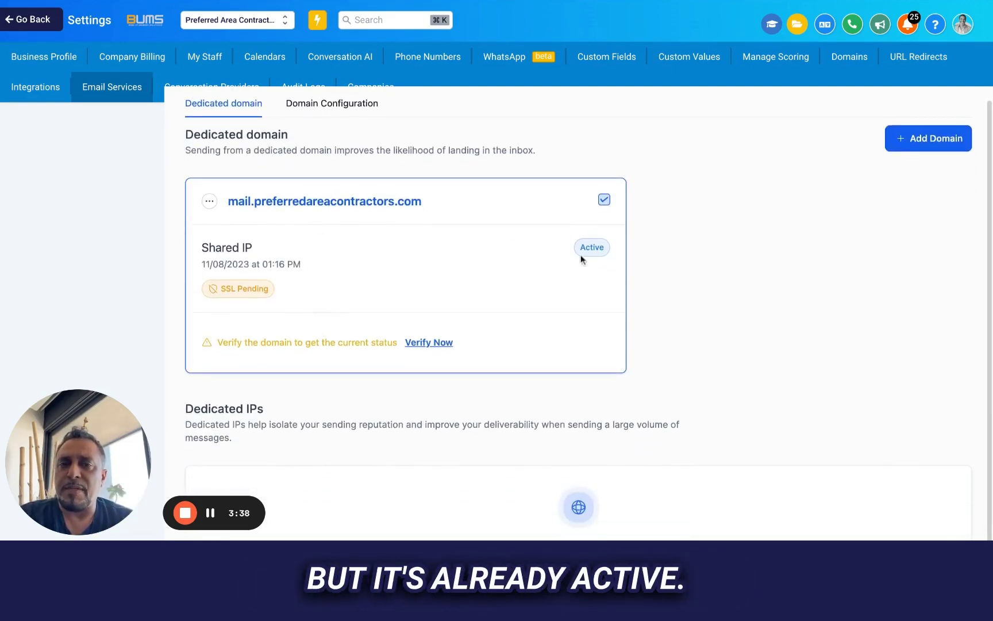
pyautogui.scroll(-5, 588, 254)
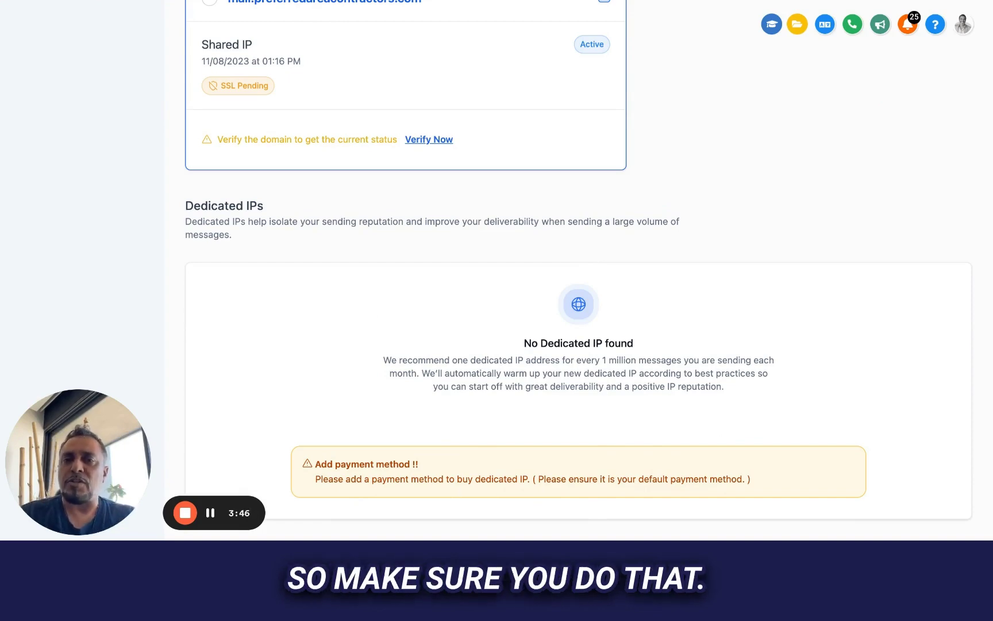
pyautogui.scroll(5, 319, 183)
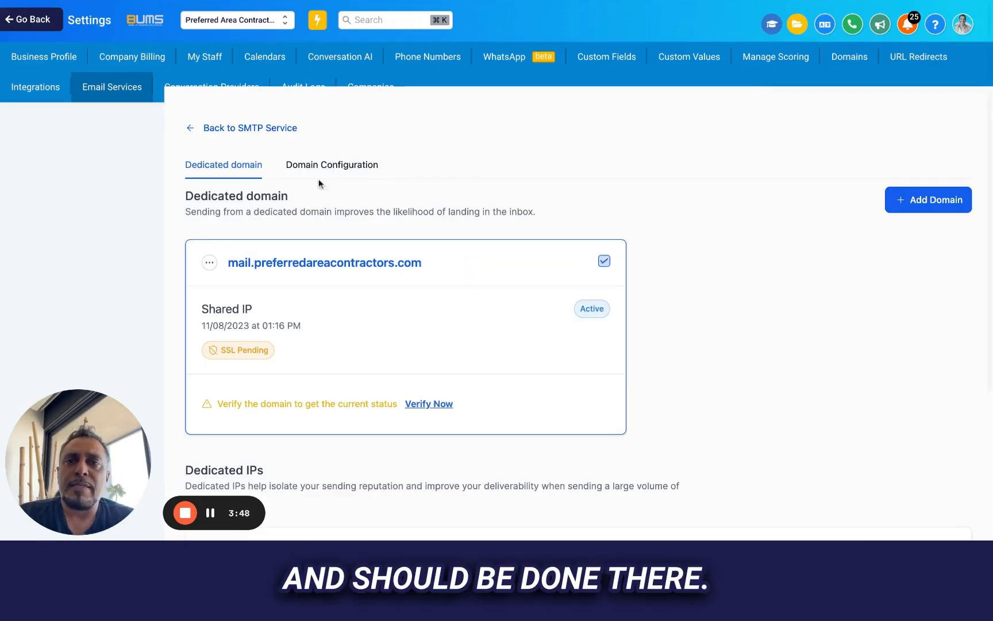
# Step: Check the Workflow Domain and One - One Conversation Domain choices in the domain configuration, and return to the SMTP service
pyautogui.click(324, 167)
pyautogui.click(278, 284)
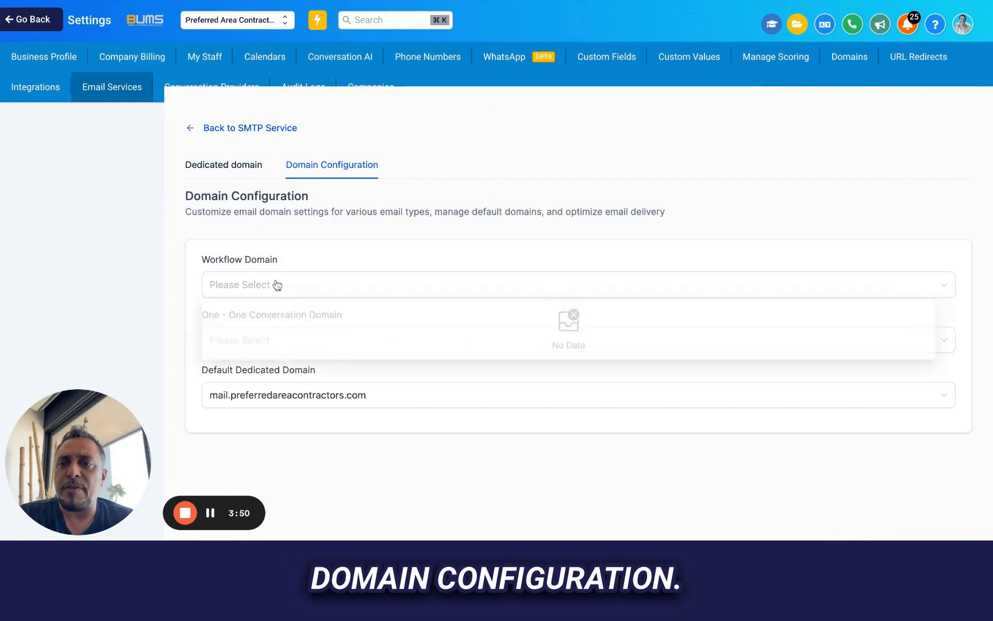
pyautogui.click(408, 244)
pyautogui.click(255, 342)
pyautogui.click(446, 292)
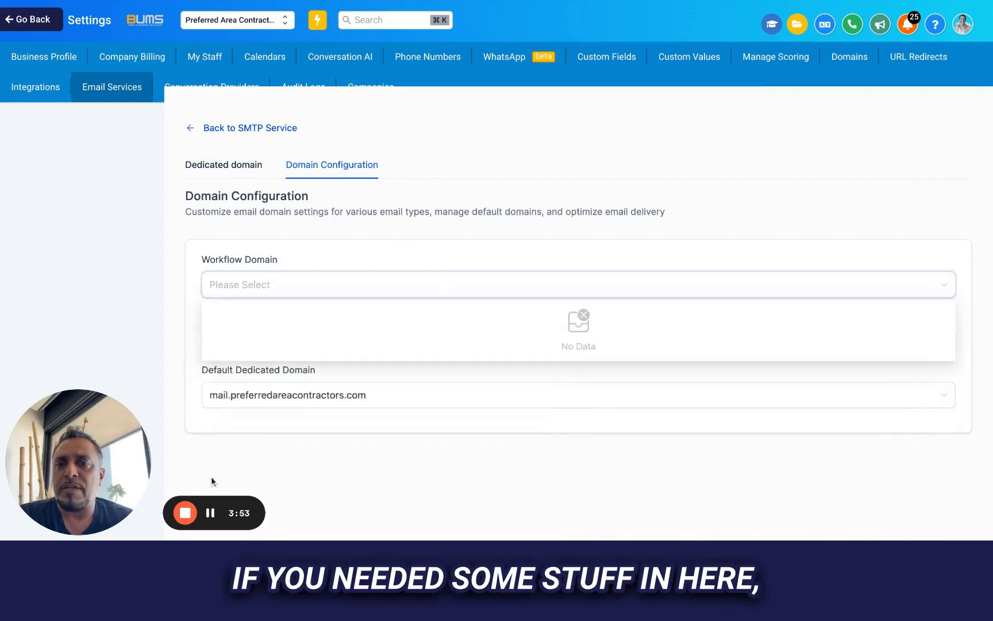
pyautogui.click(191, 267)
pyautogui.click(190, 130)
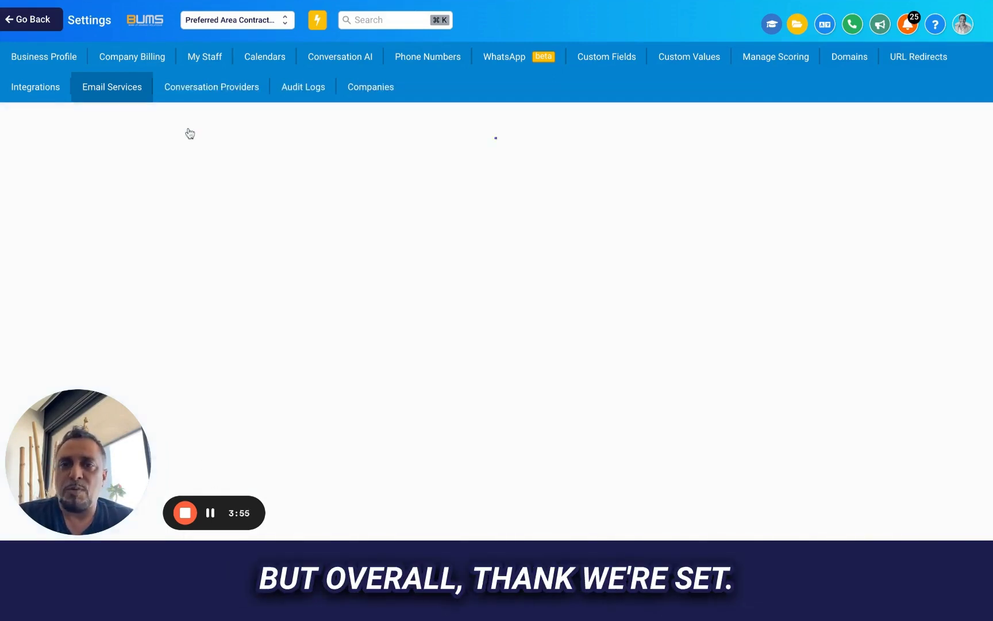
# Step: Review the email Reply & Forward Settings, including the forwarding address, BCC emails and the Forward to assigned user option
pyautogui.click(139, 187)
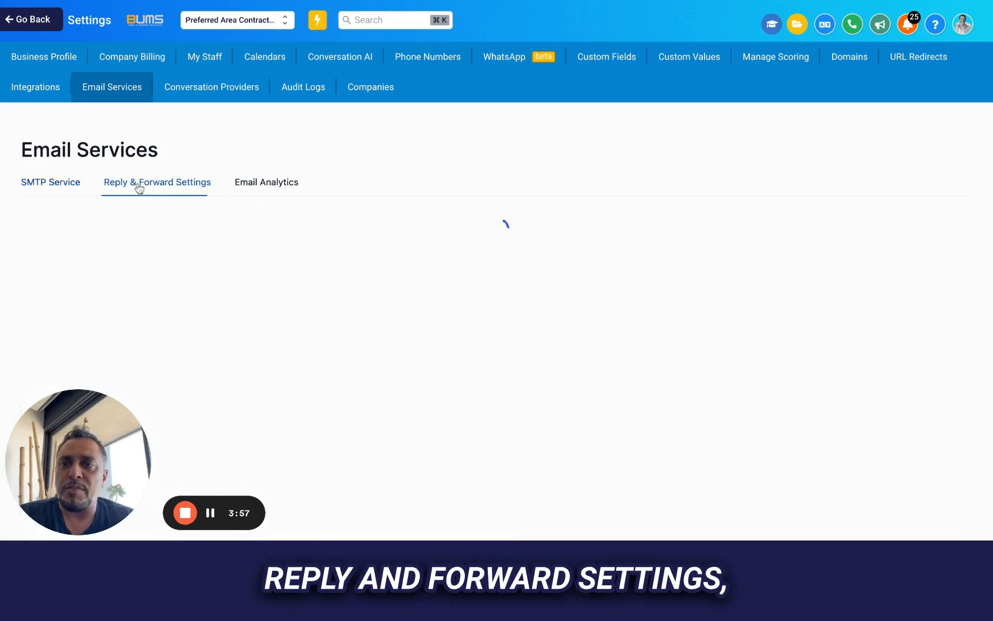
pyautogui.scroll(-1, 463, 328)
pyautogui.click(397, 250)
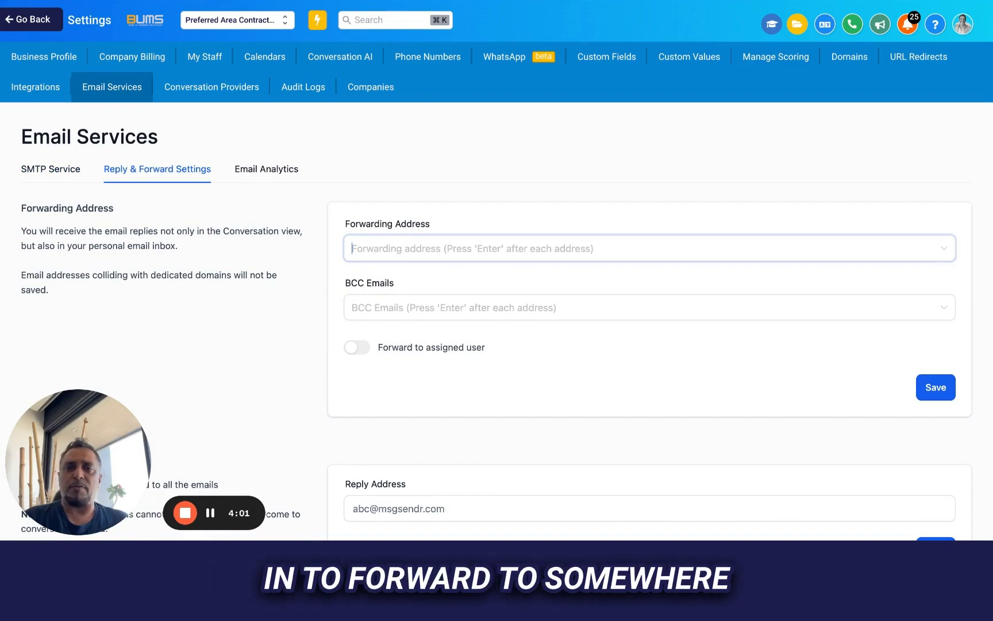
pyautogui.scroll(-5, 426, 170)
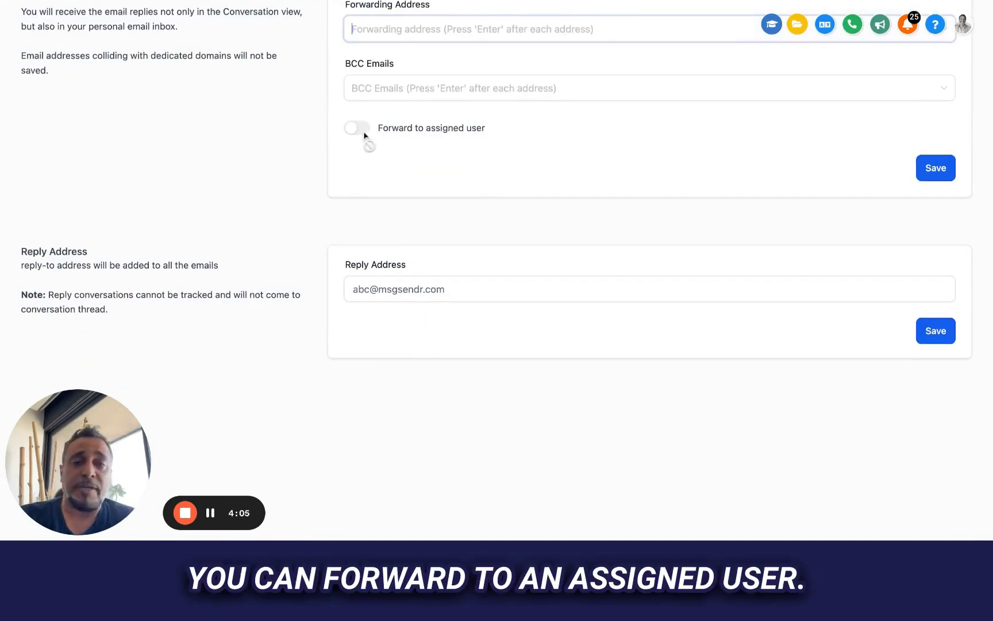
pyautogui.click(351, 130)
# Step: Try out a generic reply address starting with customer@ and clear the Reply Address field again
pyautogui.click(401, 293)
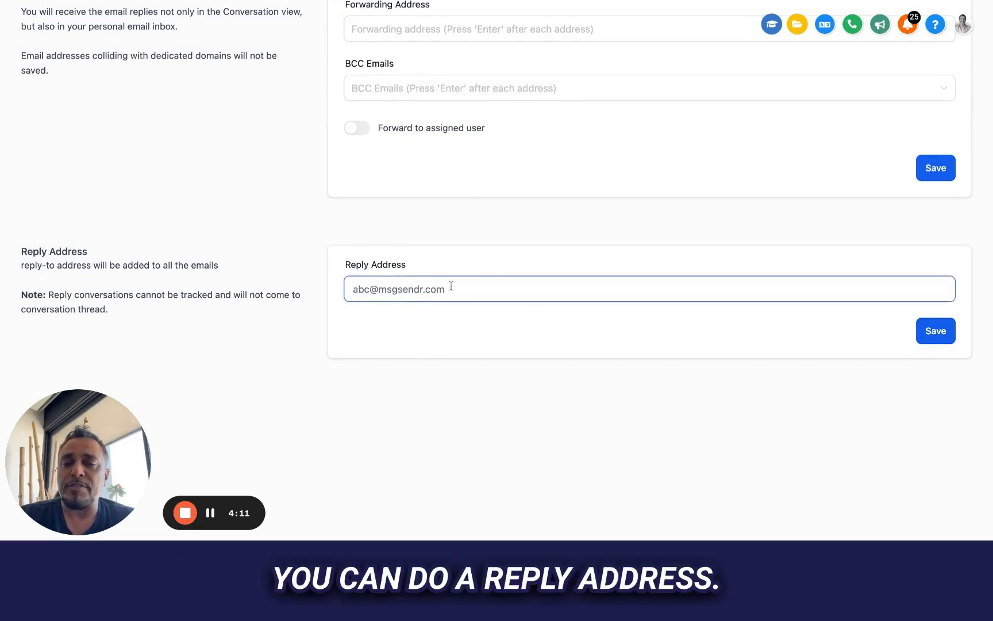
pyautogui.write('norpe')
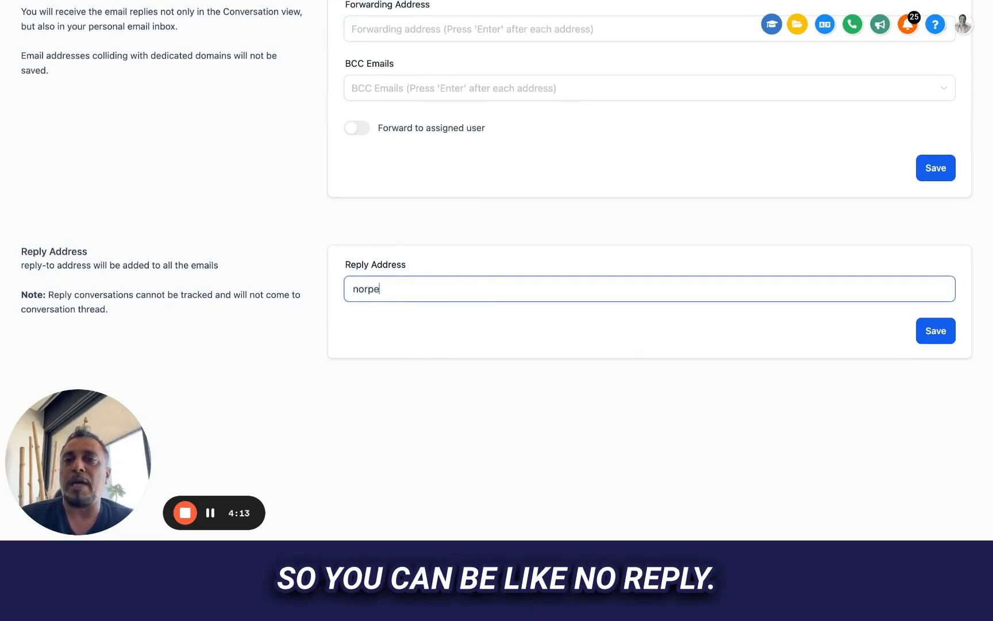
pyautogui.press('BackSpace')
pyautogui.press('BackSpace')
pyautogui.press('BackSpace')
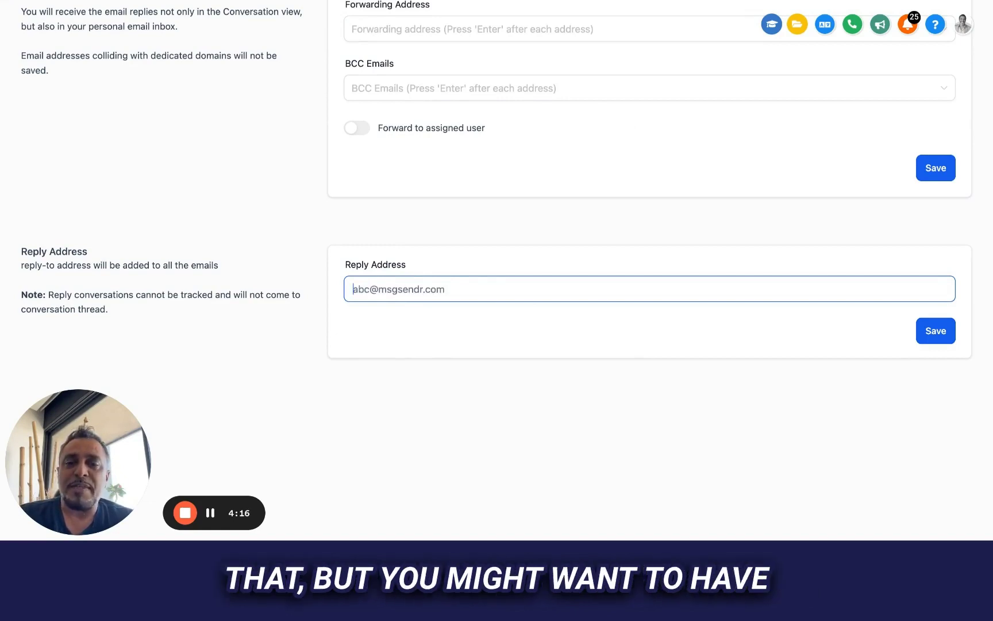
pyautogui.write('customer@')
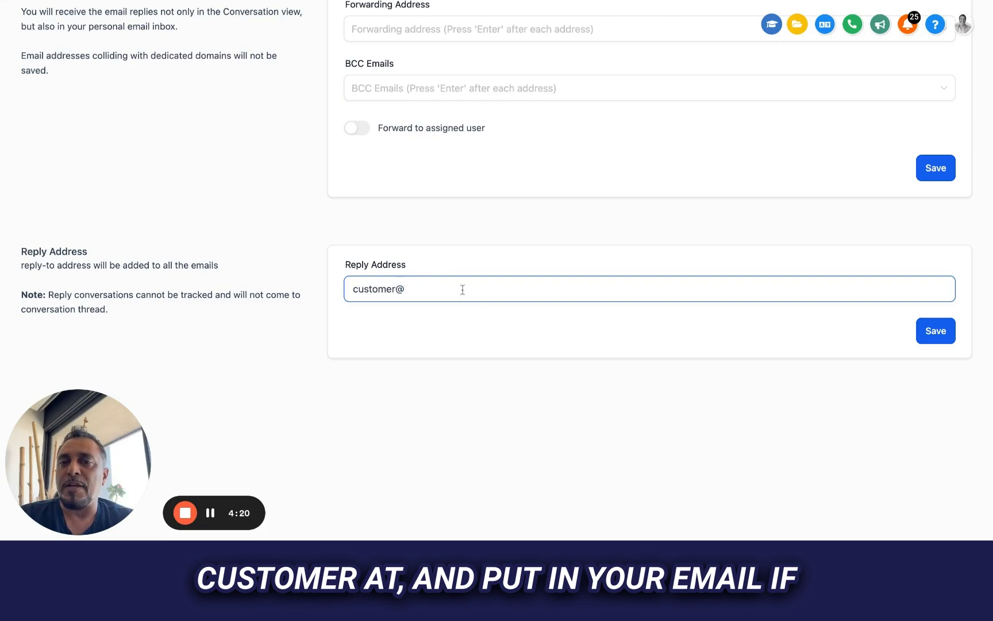
pyautogui.moveTo(462, 289); pyautogui.dragTo(329, 272)
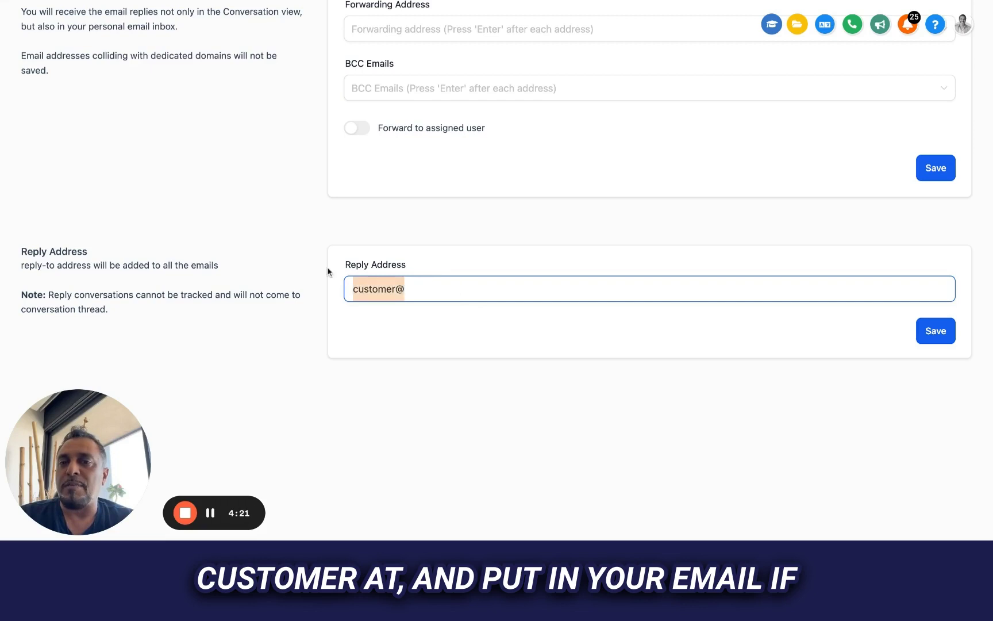
pyautogui.press('BackSpace')
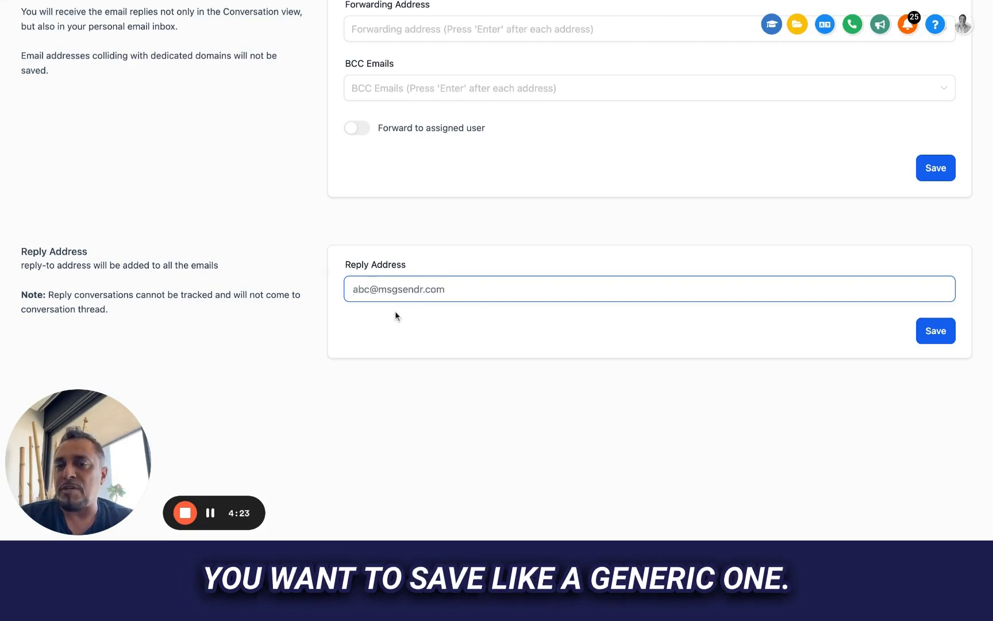
# Step: Open Email Analytics and review the email metrics such as sent, delivered, opened, bounced and failed
pyautogui.scroll(5, 394, 315)
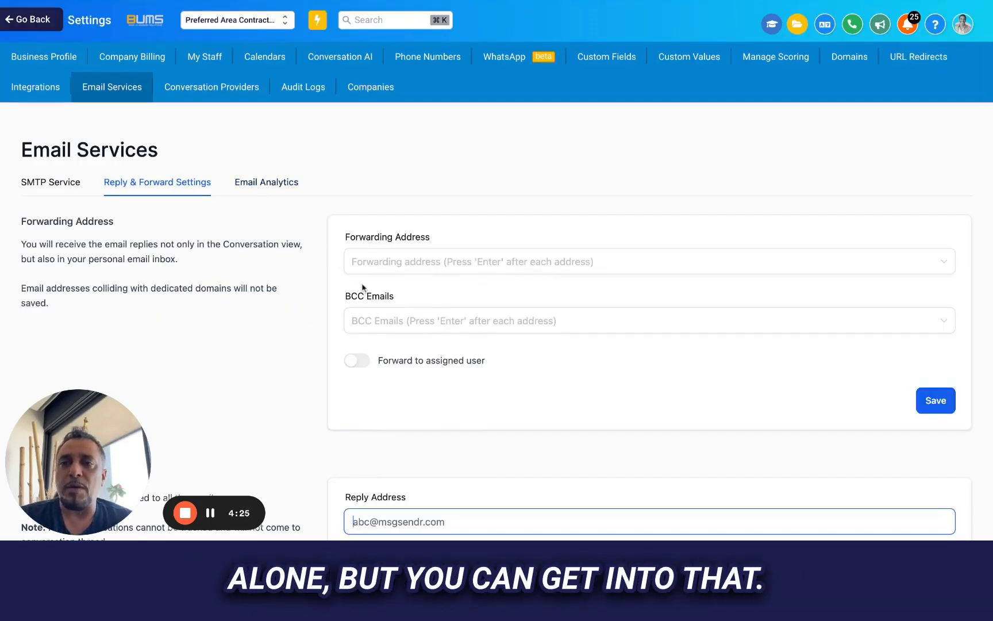
pyautogui.click(262, 185)
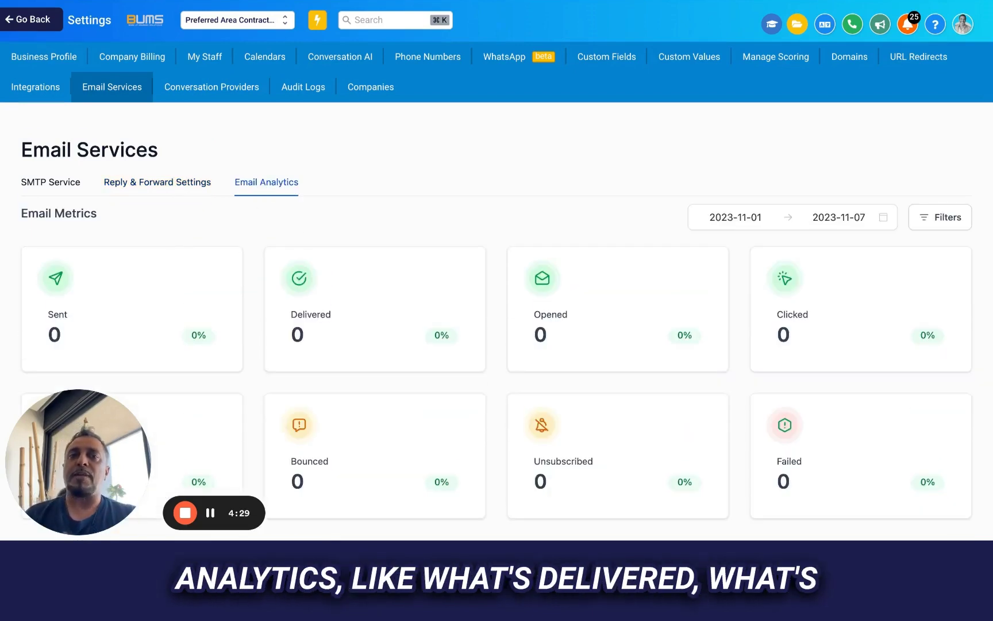
pyautogui.scroll(-1, 261, 185)
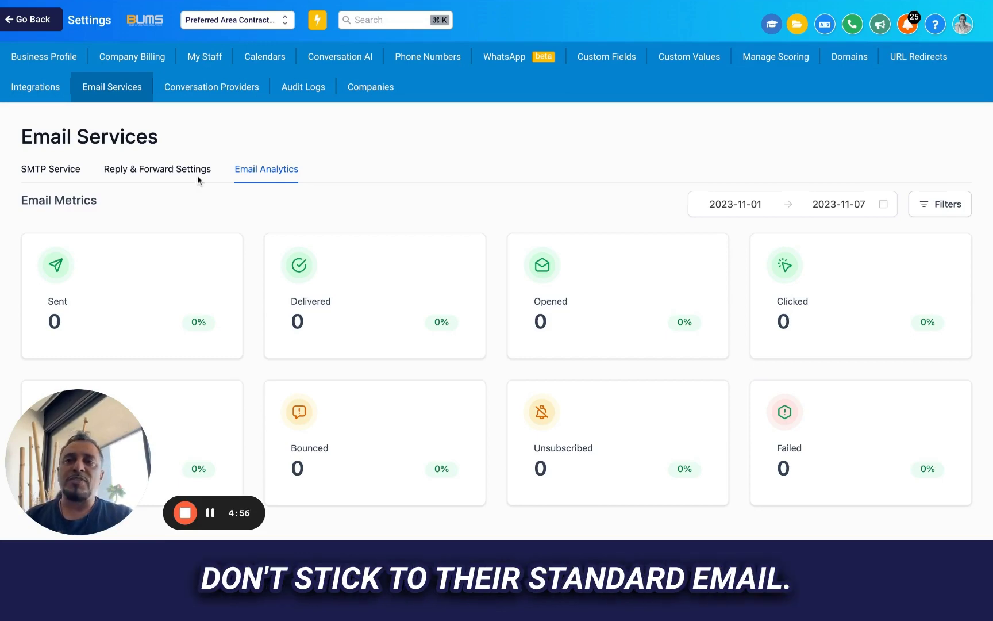
# Step: Review the LeadConnector default SMTP provider and its dedicated domain, and return to the SMTP service overview
pyautogui.click(51, 170)
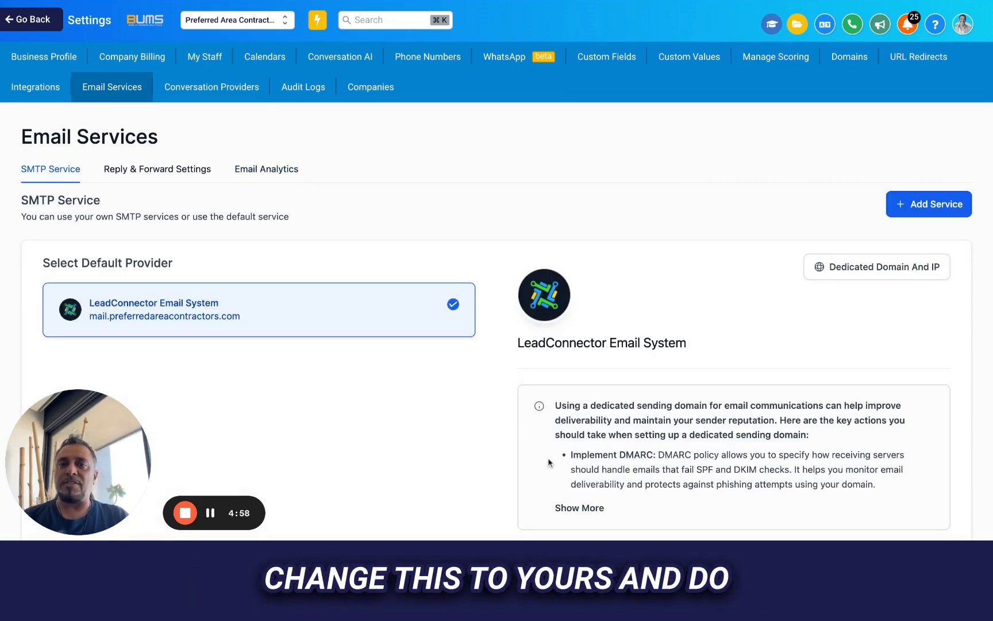
pyautogui.scroll(-5, 549, 462)
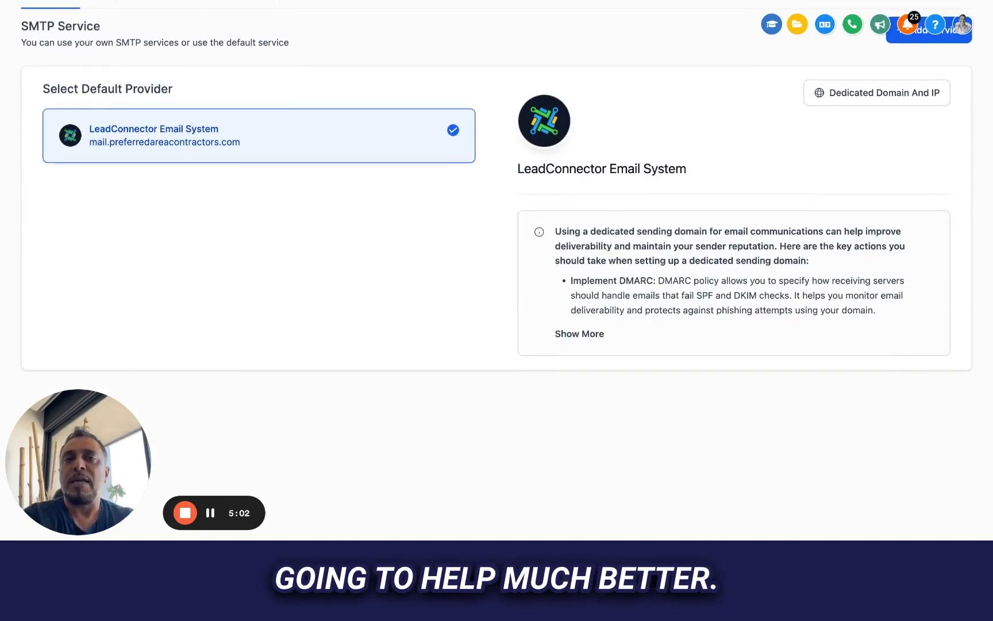
pyautogui.click(859, 93)
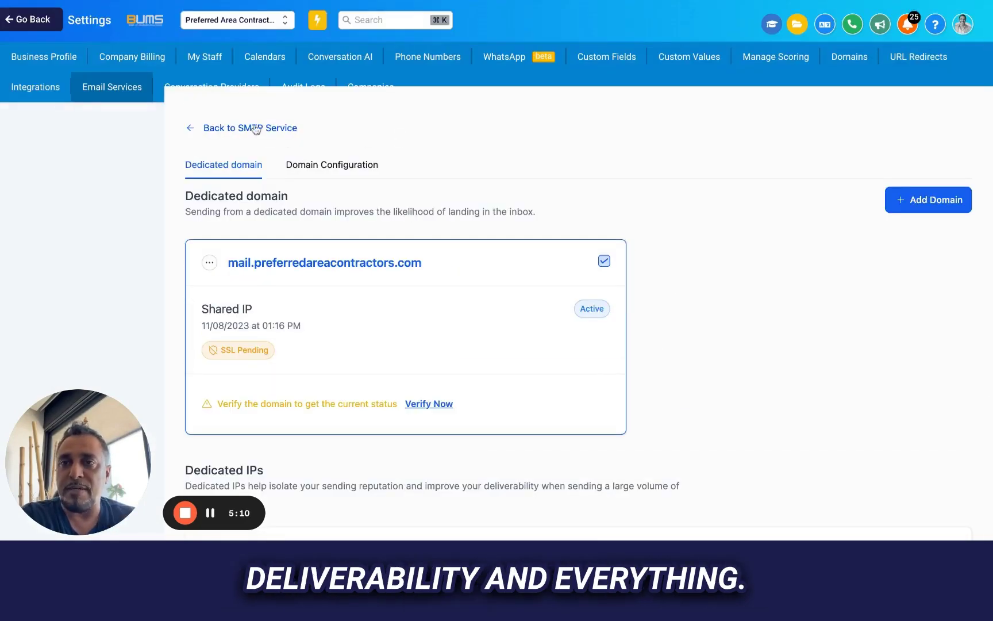
pyautogui.click(256, 129)
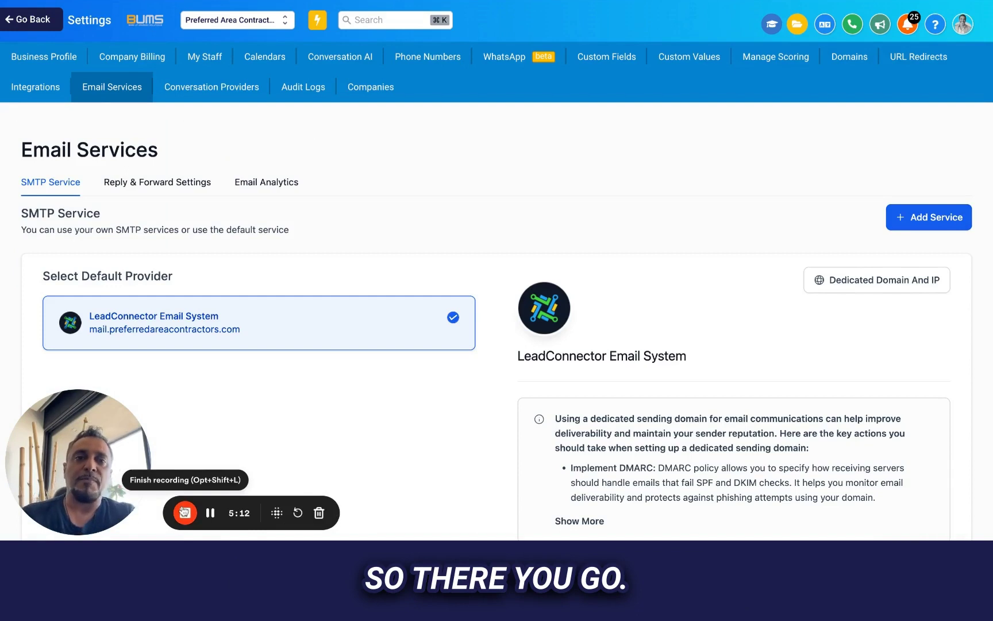
# Step: Look at the Conversation Providers page and the Audit Logs, viewing the added and updated fields of a contact entry
pyautogui.click(222, 96)
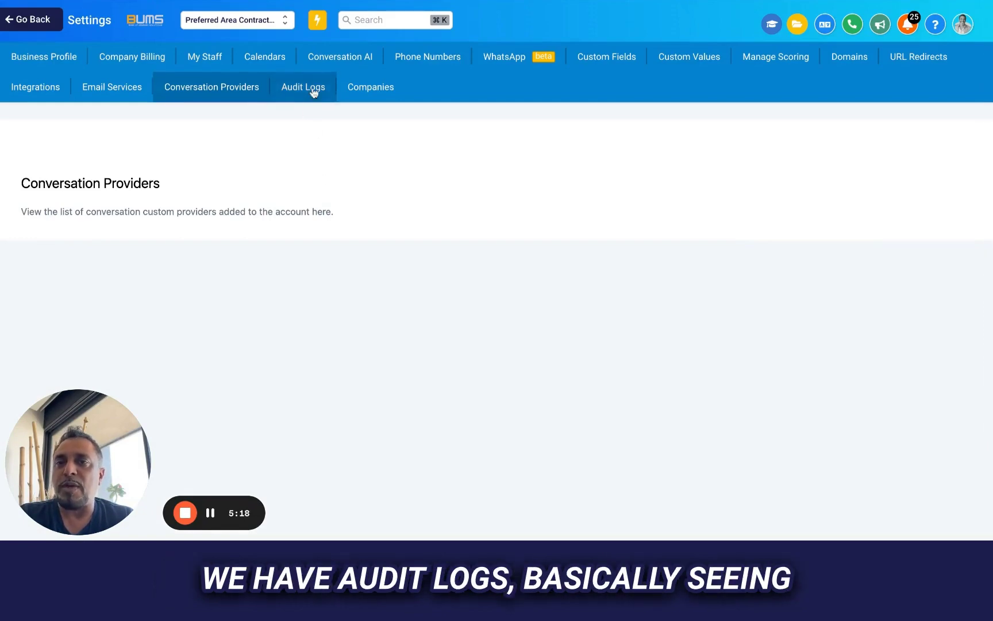
pyautogui.click(310, 95)
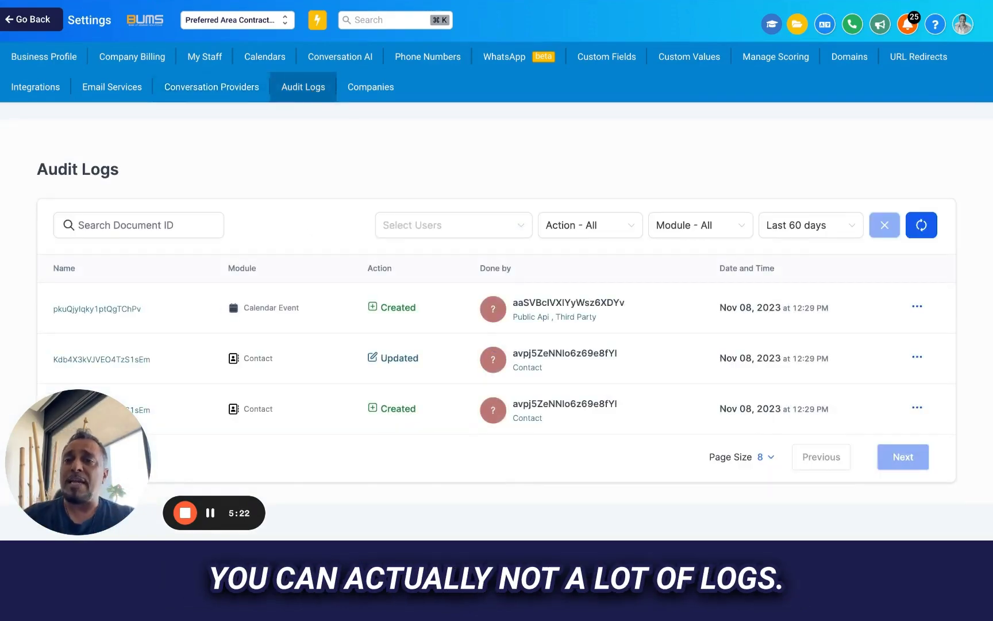
pyautogui.scroll(-3, 532, 295)
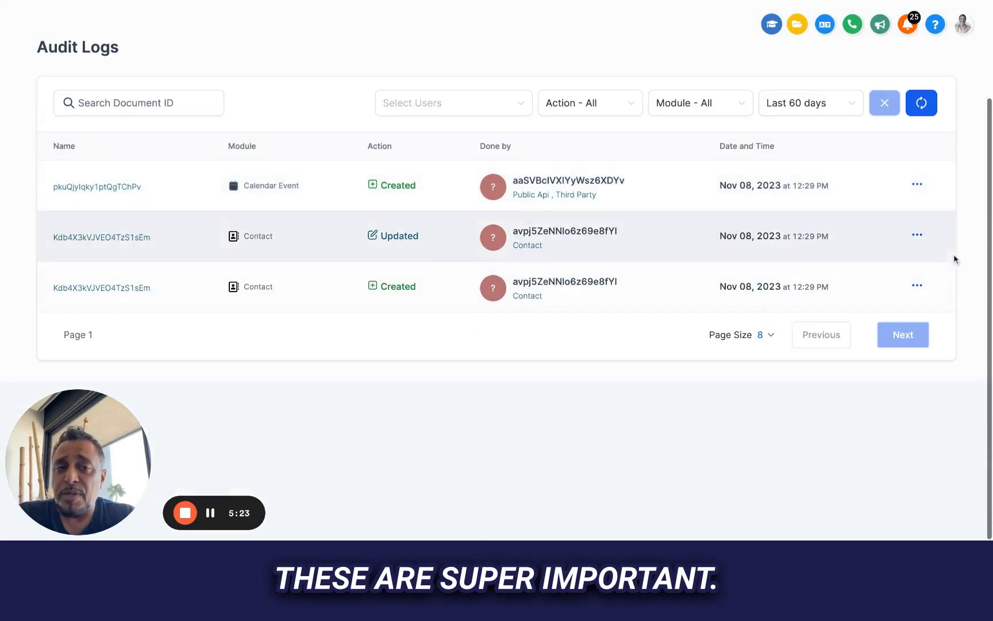
pyautogui.click(917, 235)
pyautogui.click(916, 211)
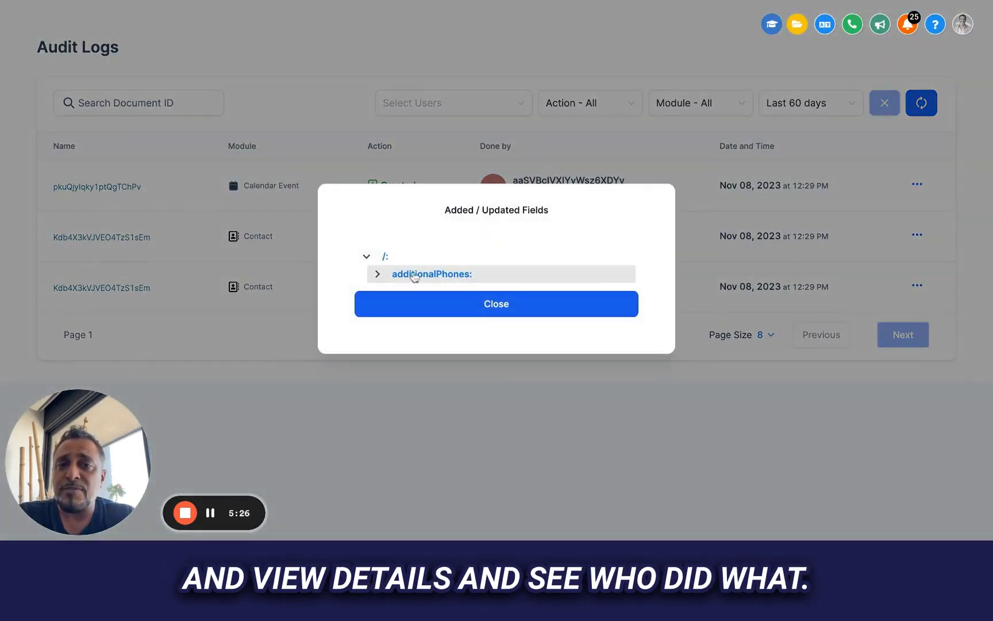
pyautogui.click(728, 232)
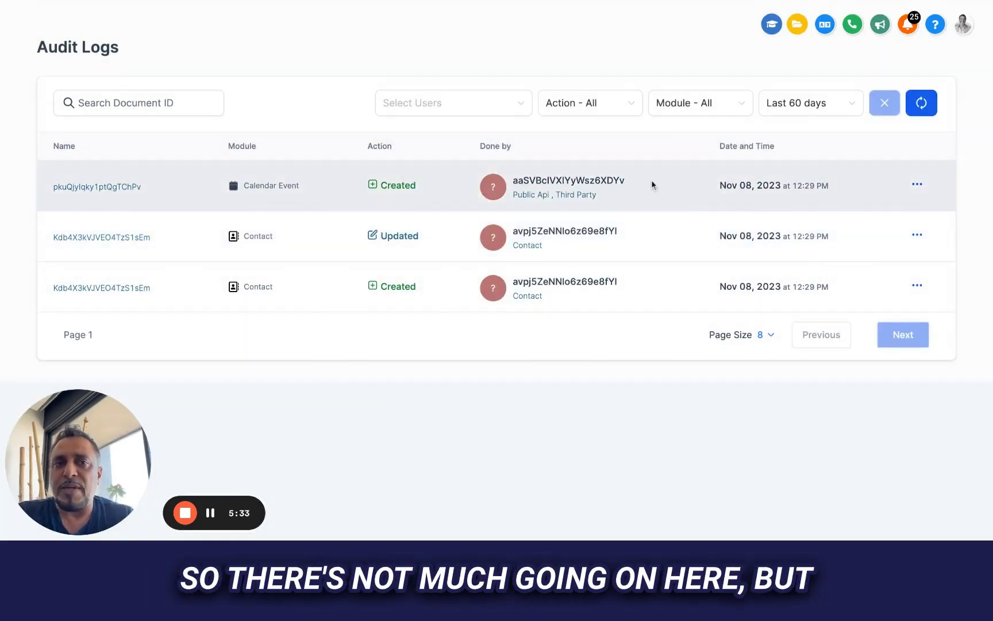
pyautogui.click(918, 185)
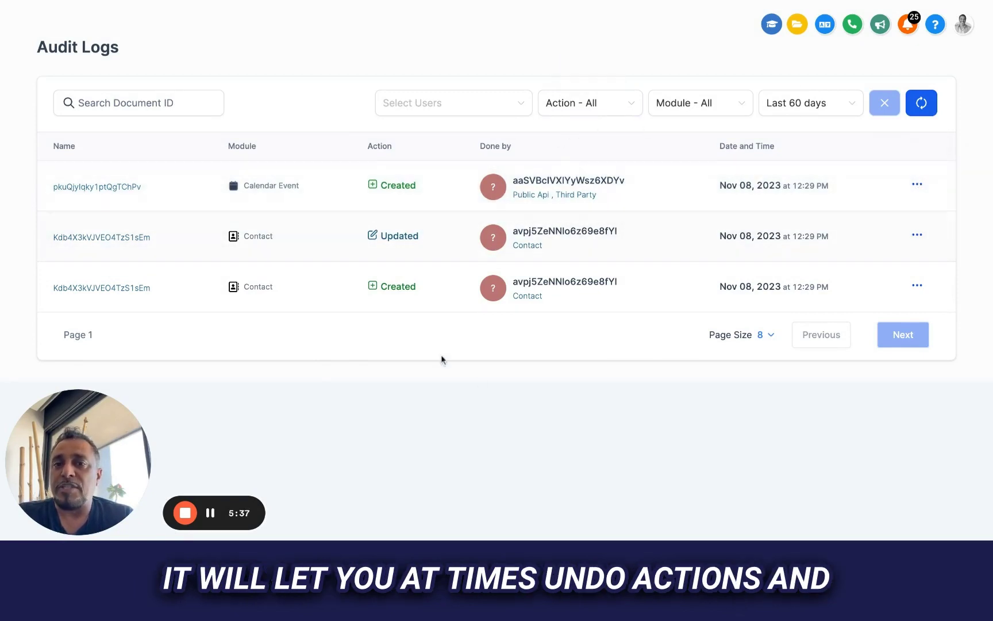
pyautogui.scroll(3, 338, 155)
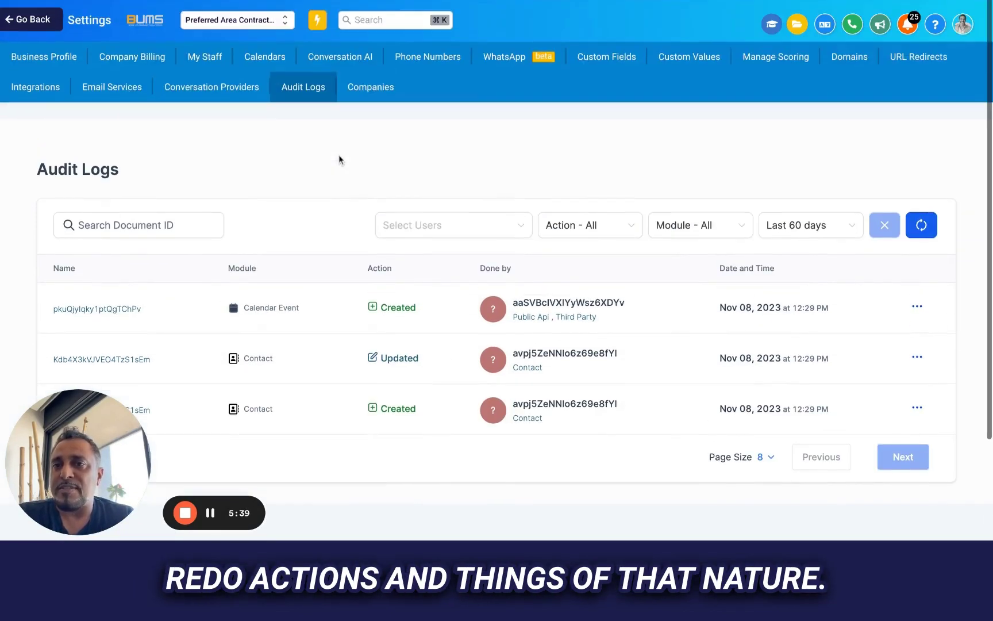
# Step: Enable Create & associate companies with contacts in the Companies settings, agreeing to retroactively create company records for existing contacts
pyautogui.click(370, 89)
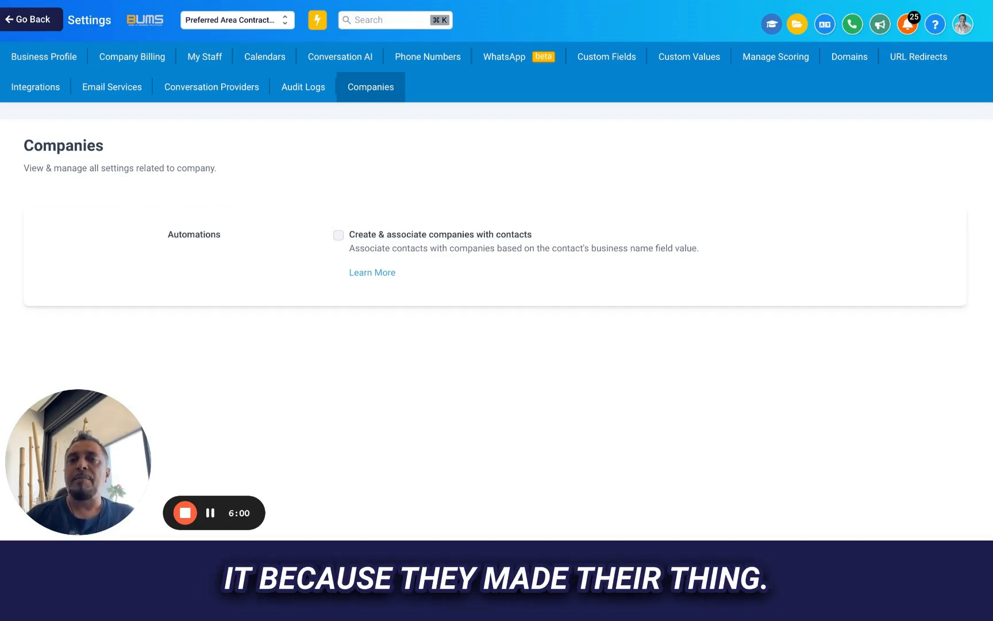
pyautogui.click(338, 235)
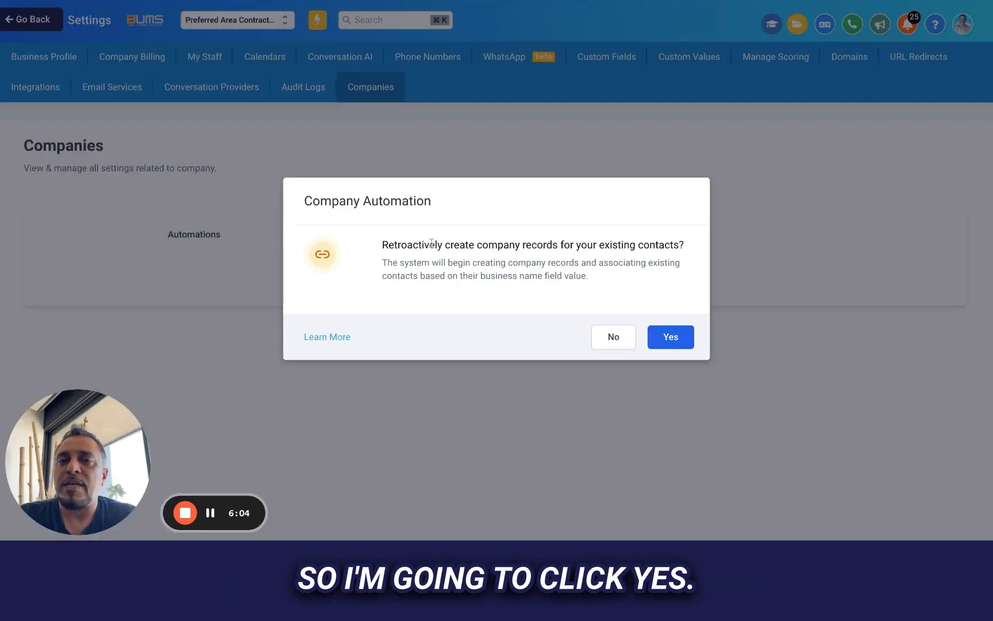
pyautogui.moveTo(431, 243); pyautogui.dragTo(635, 282)
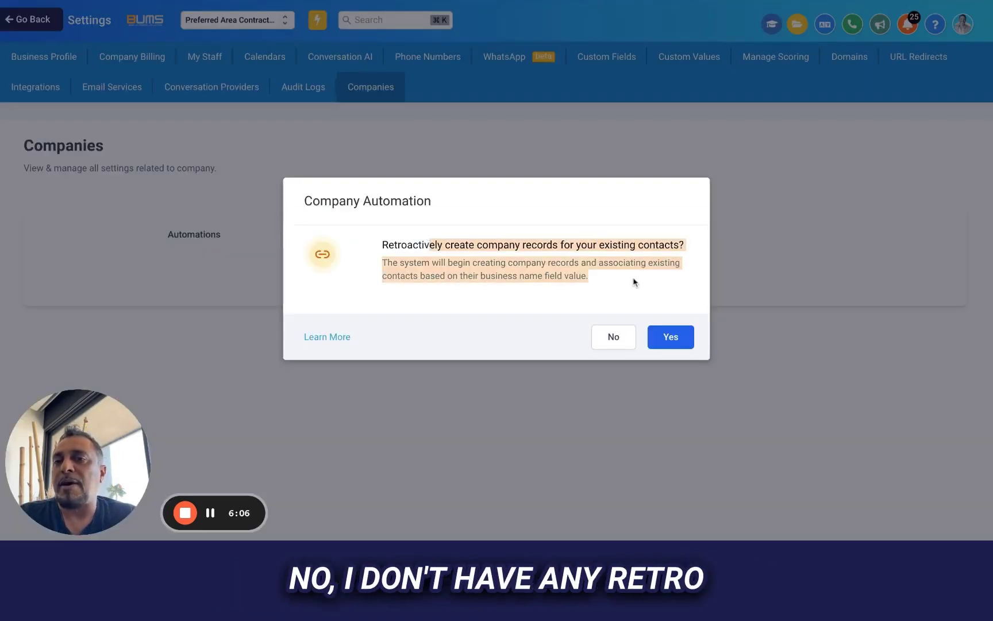
pyautogui.click(423, 259)
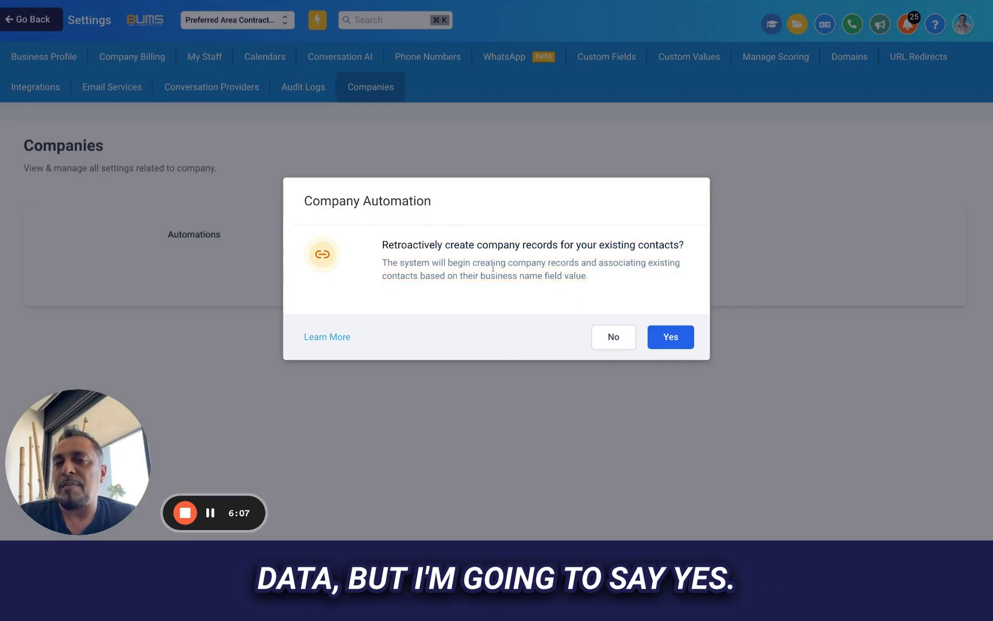
pyautogui.click(674, 339)
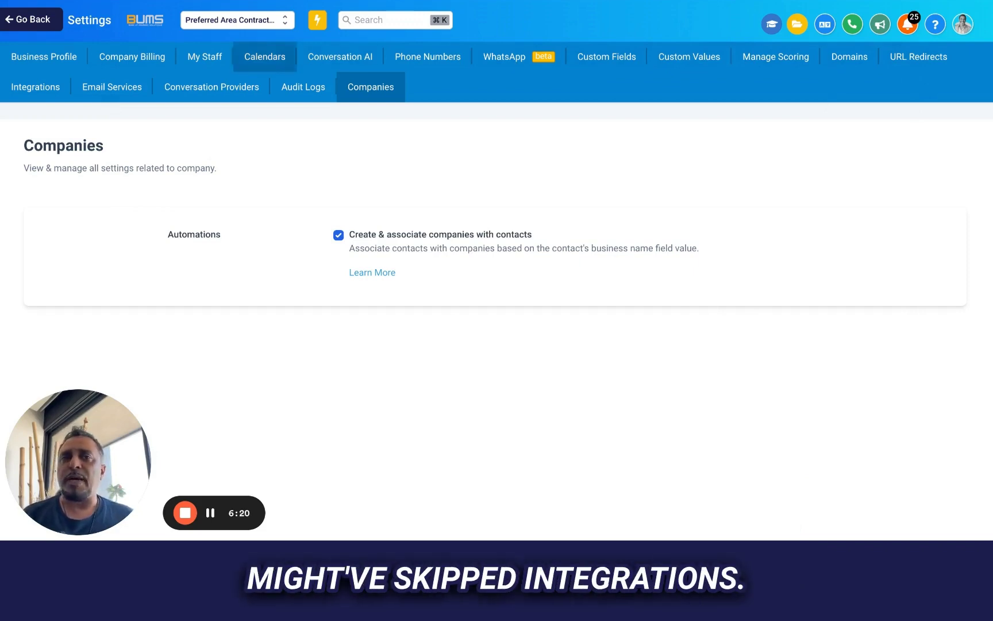
# Step: Open the Integrations settings and review the connectable services, from Google, Facebook and QuickBooks through to Slack, Twilio and MailGun
pyautogui.click(37, 87)
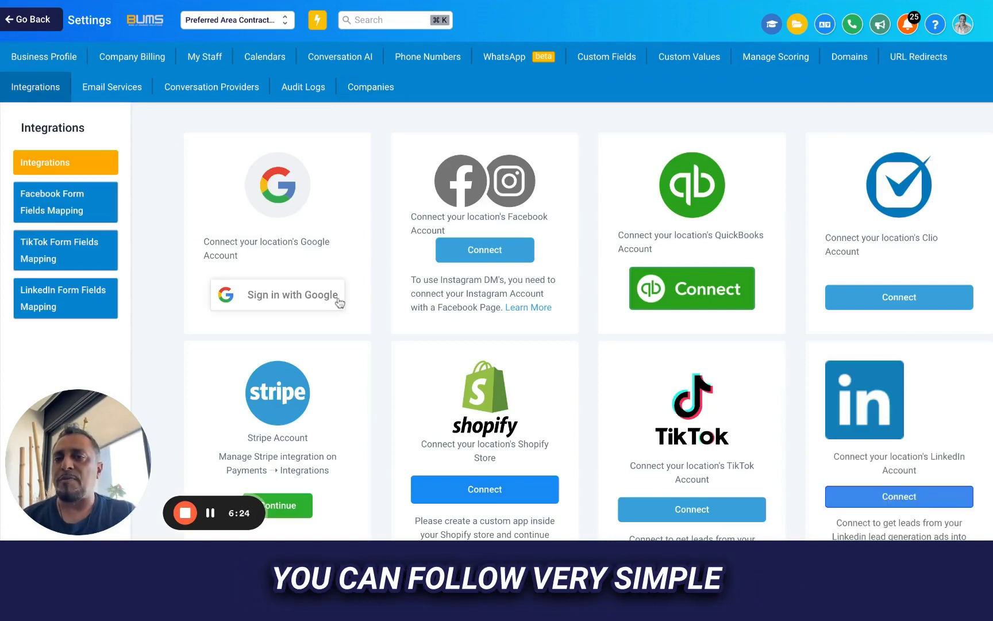
pyautogui.scroll(-4, 337, 303)
pyautogui.scroll(4, 340, 303)
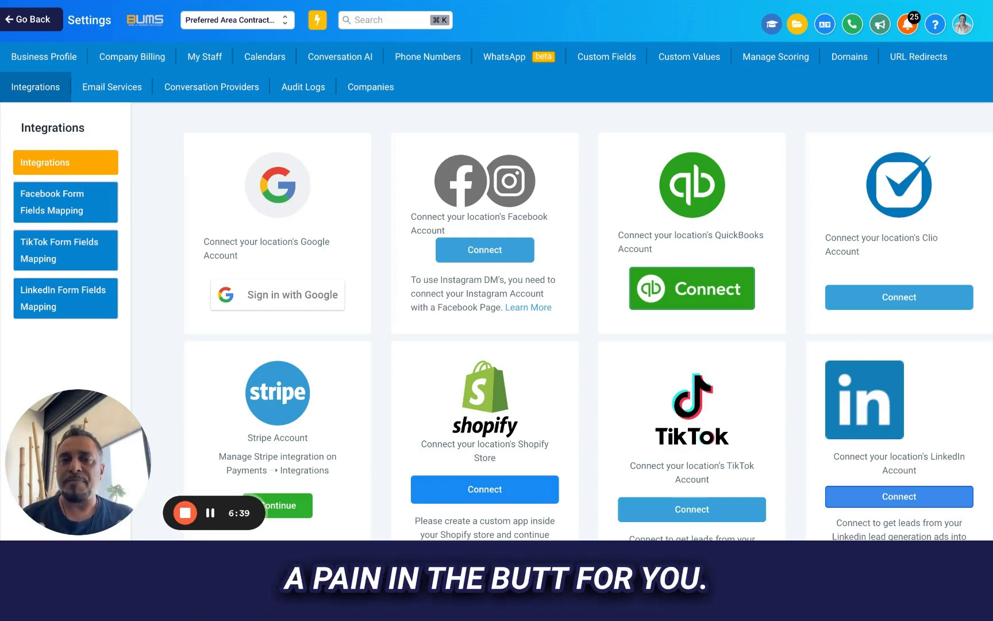
pyautogui.scroll(-4, 519, 326)
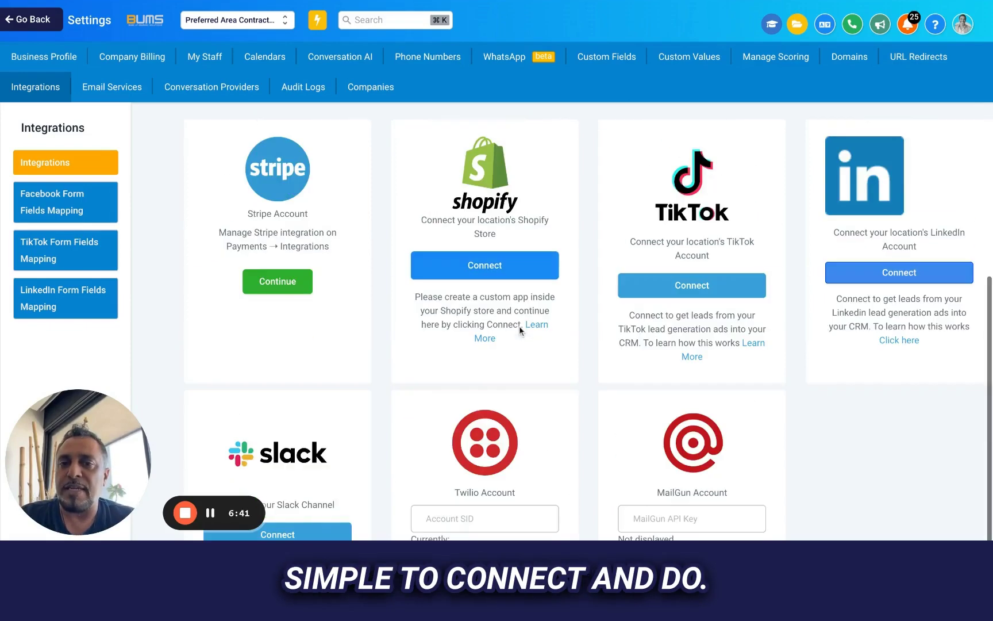
pyautogui.scroll(4, 519, 325)
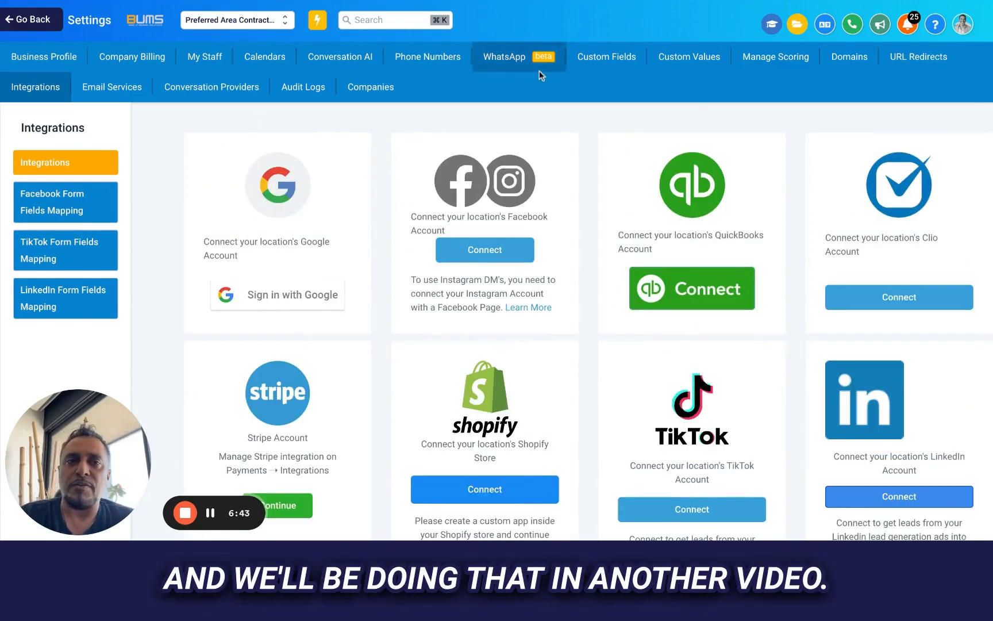
# Step: Look at the Custom Fields settings and the new custom field folder form, closing it without saving, and open the Custom Values settings
pyautogui.click(616, 57)
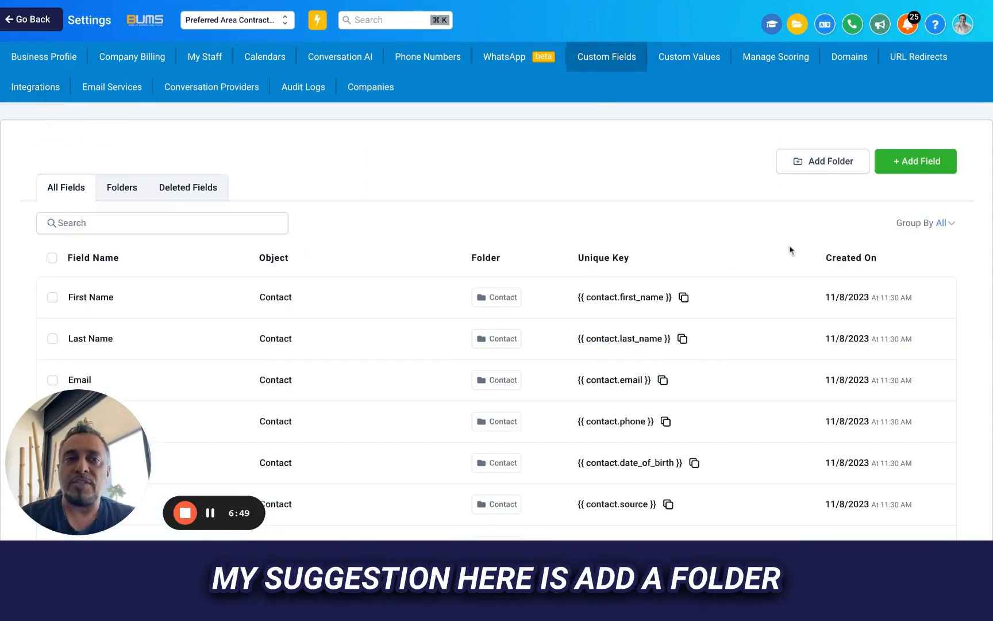
pyautogui.click(822, 163)
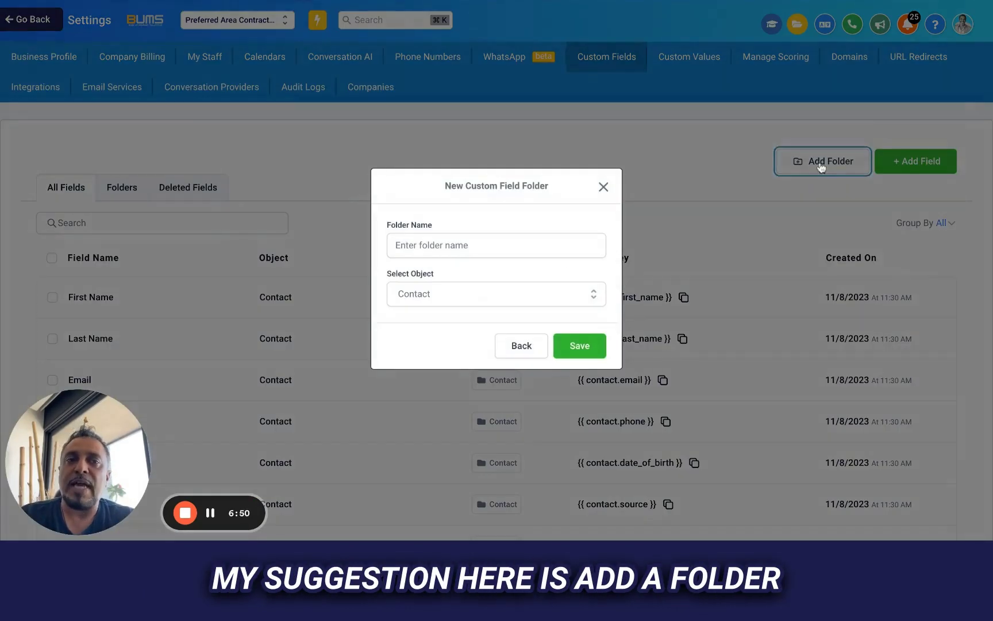
pyautogui.click(603, 187)
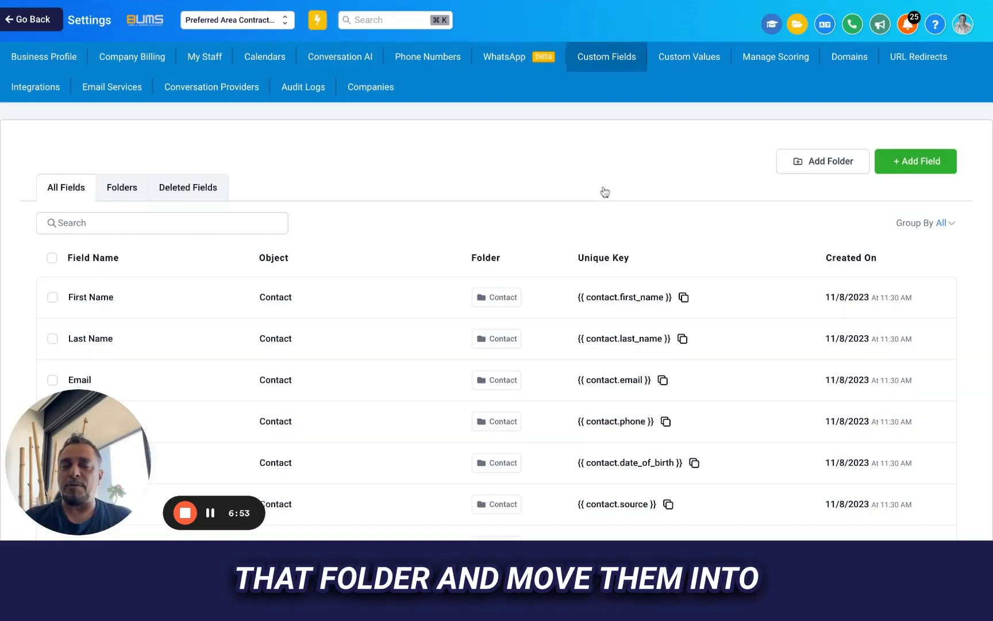
pyautogui.click(692, 61)
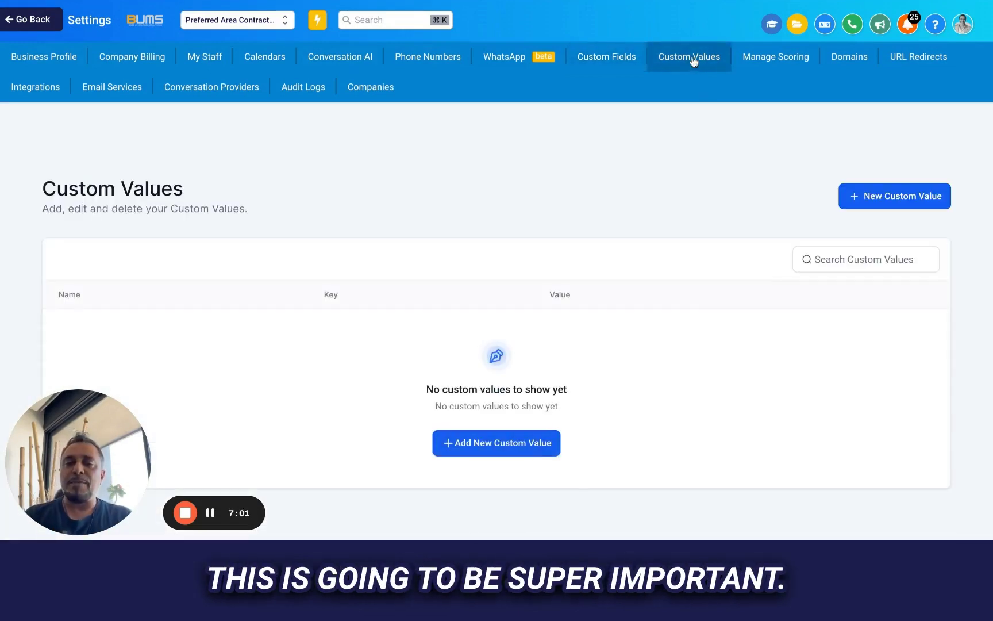